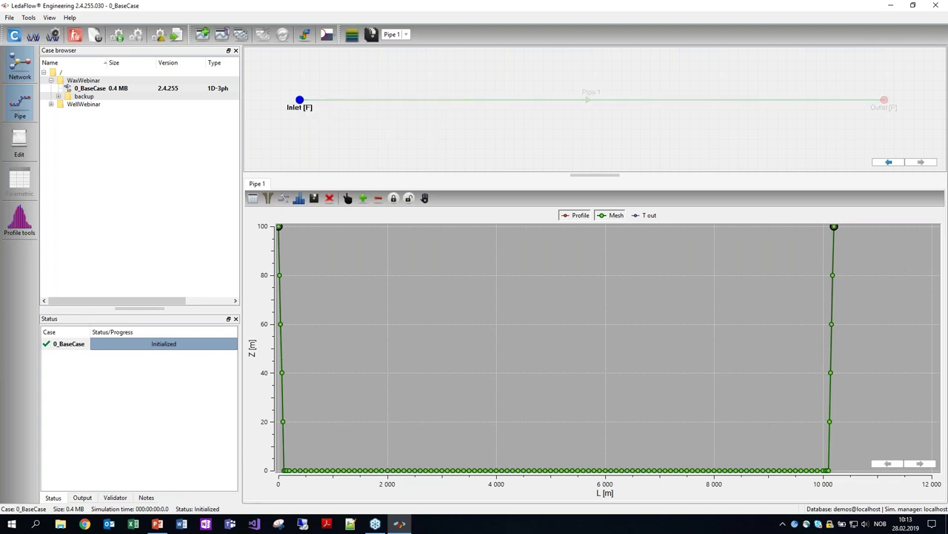
- Examine the inlet's mass flow rate and the outlet's pressure in their boundary properties
double_click(300, 100)
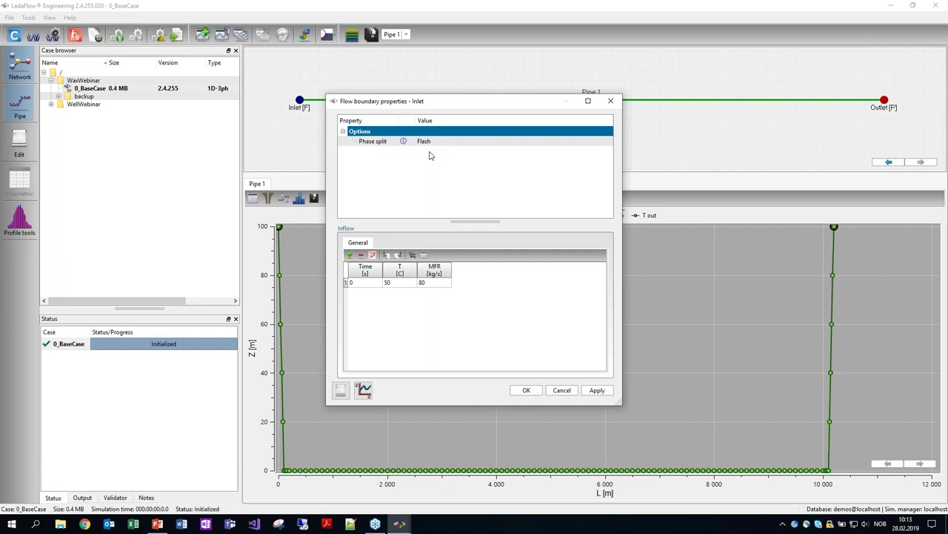
left_click(437, 283)
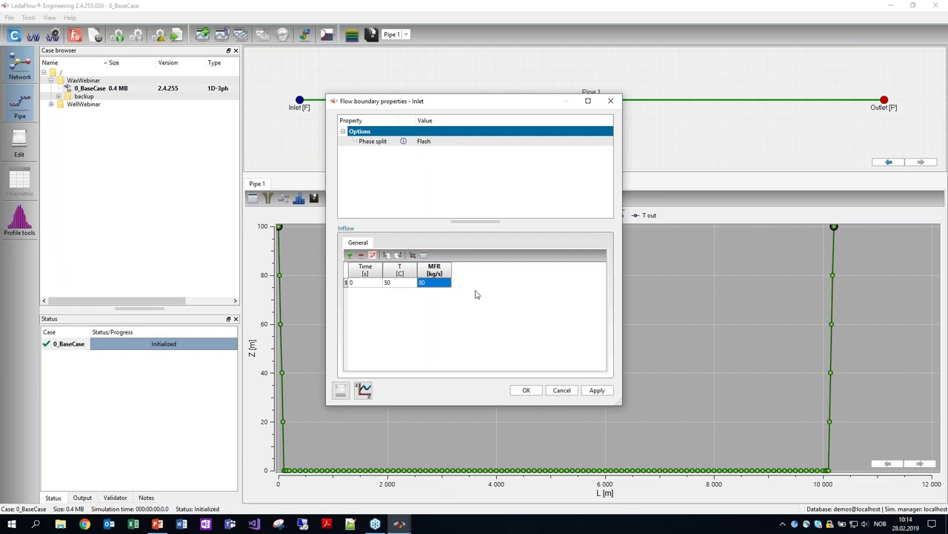
left_click(611, 102)
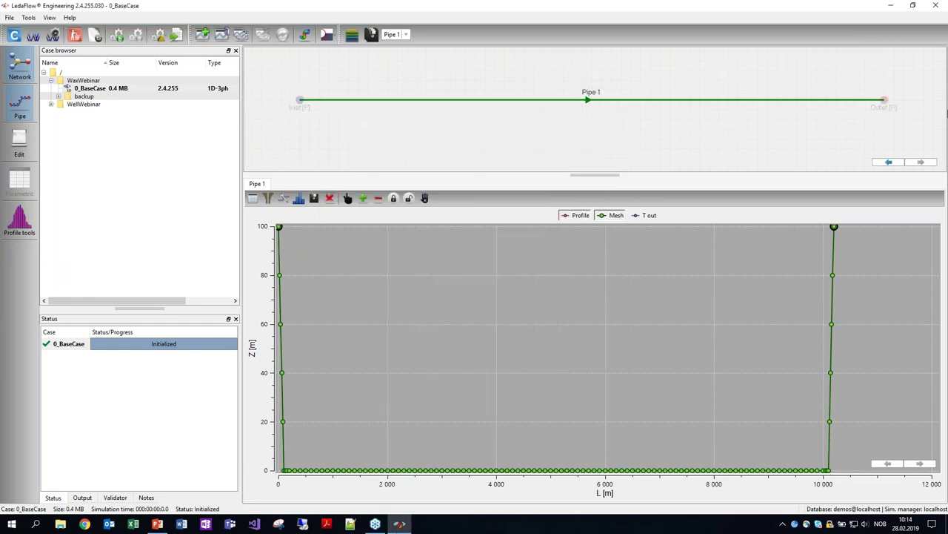
left_click(452, 282)
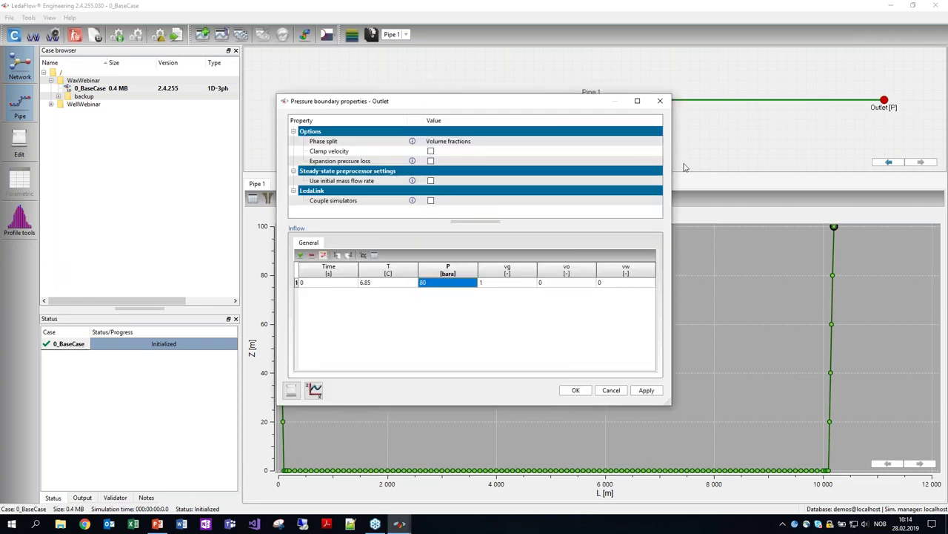
left_click(660, 100)
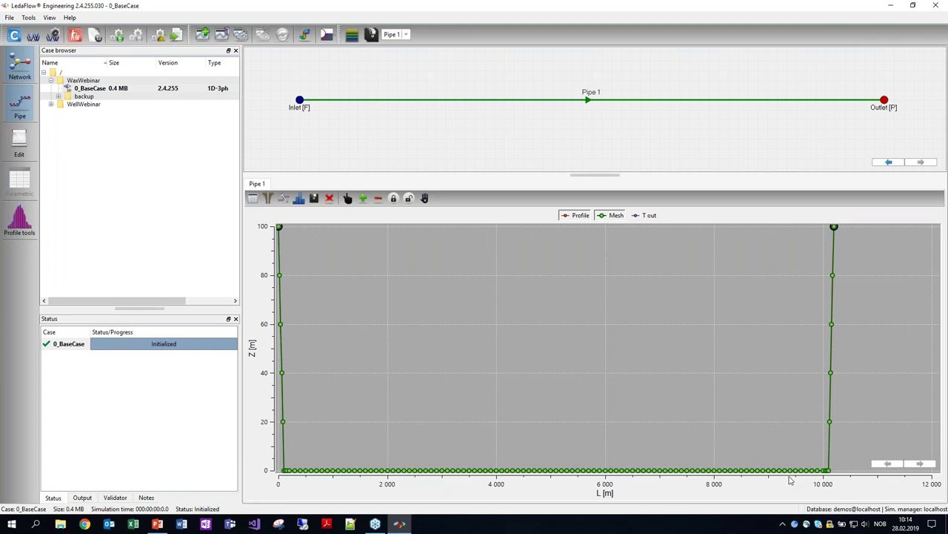
- Review Pipe 1's profile, ambient temperature, outer velocity, diameter and wall layers in the pipe editor
left_click(253, 199)
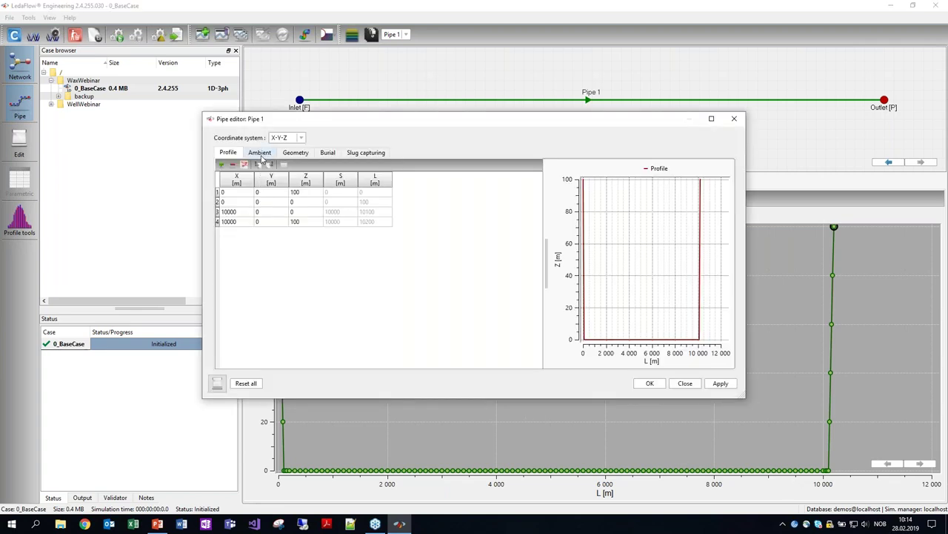
left_click(259, 153)
left_click(314, 193)
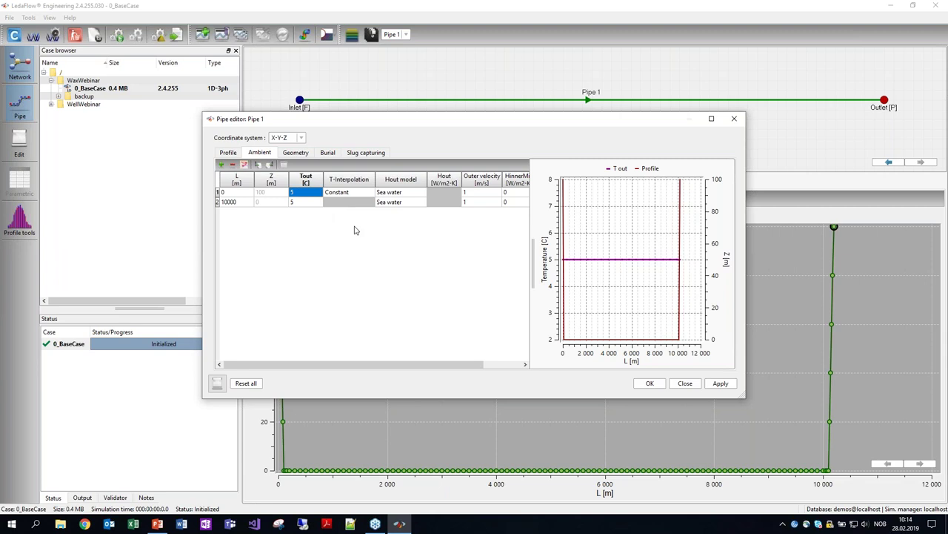
left_click(483, 195)
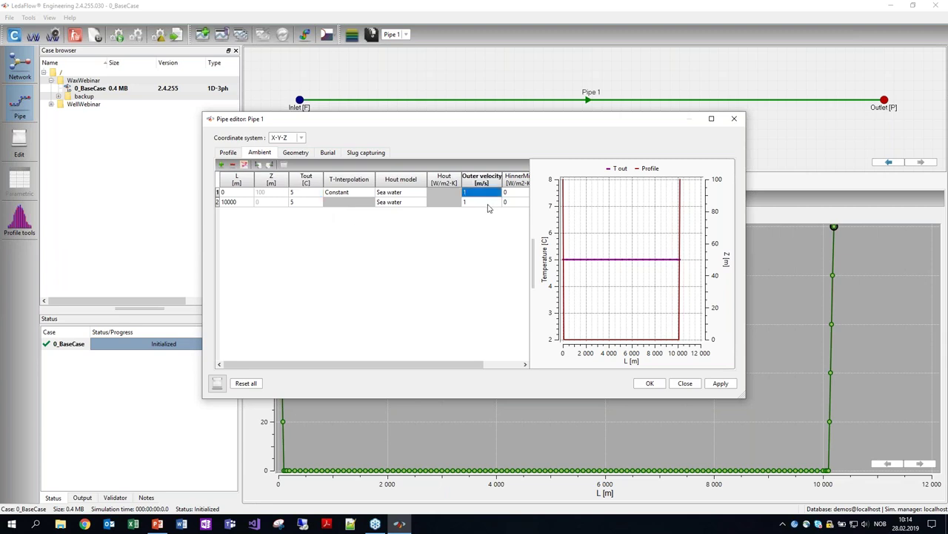
left_click(299, 155)
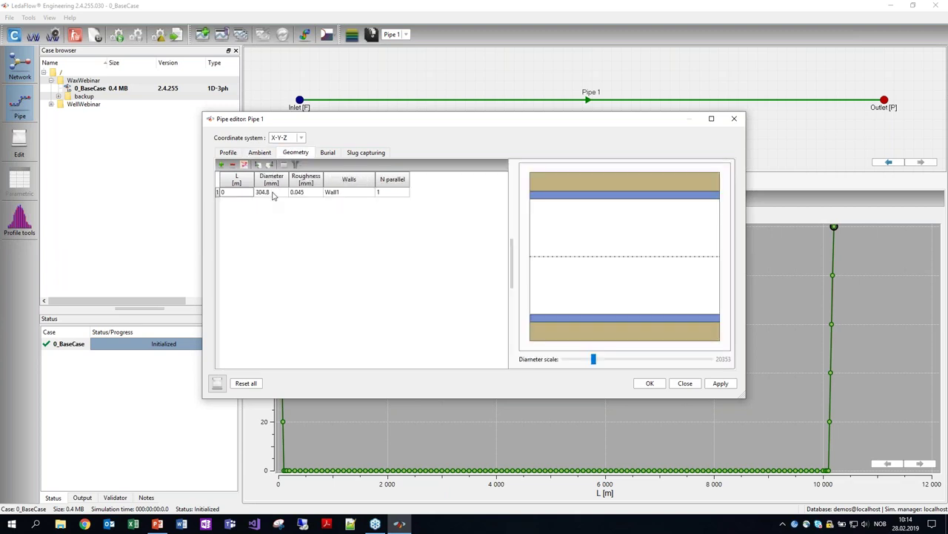
left_click(269, 195)
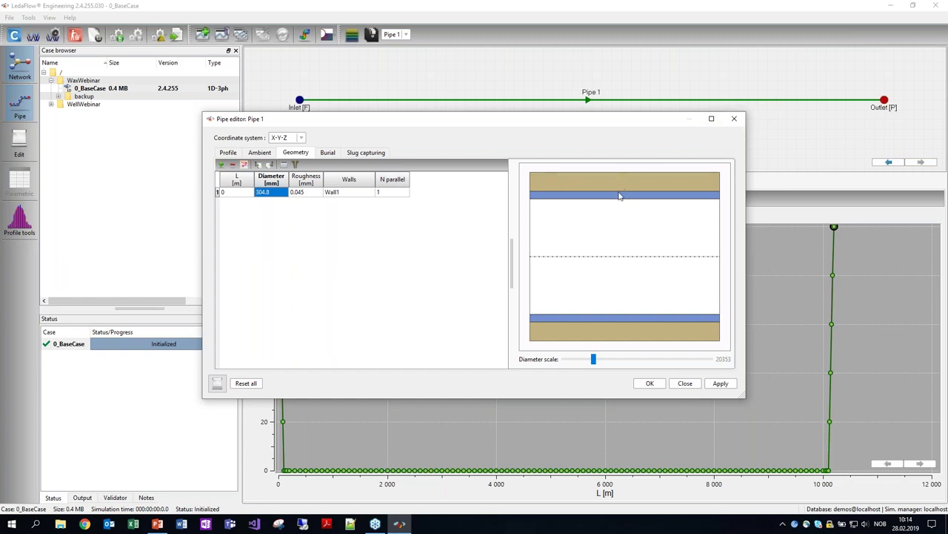
mouse_move(619, 197)
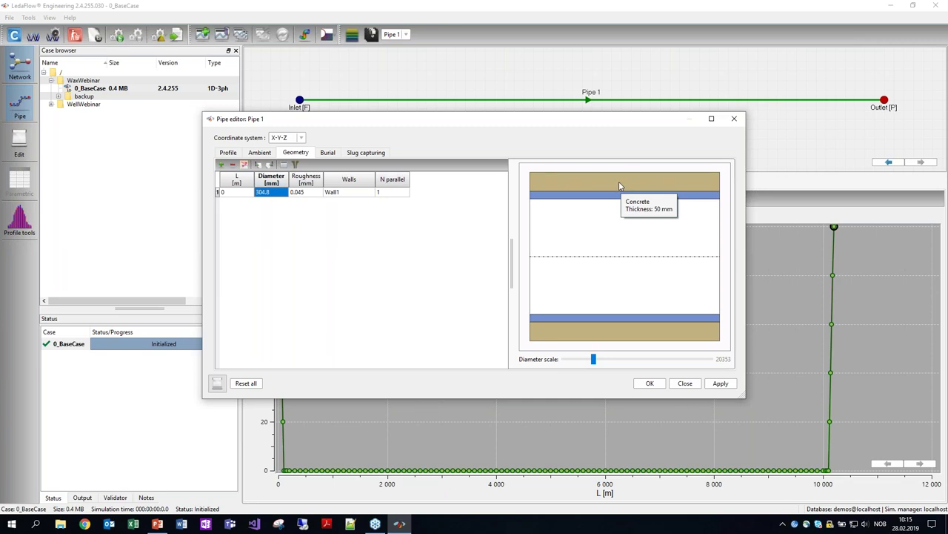
left_click(734, 118)
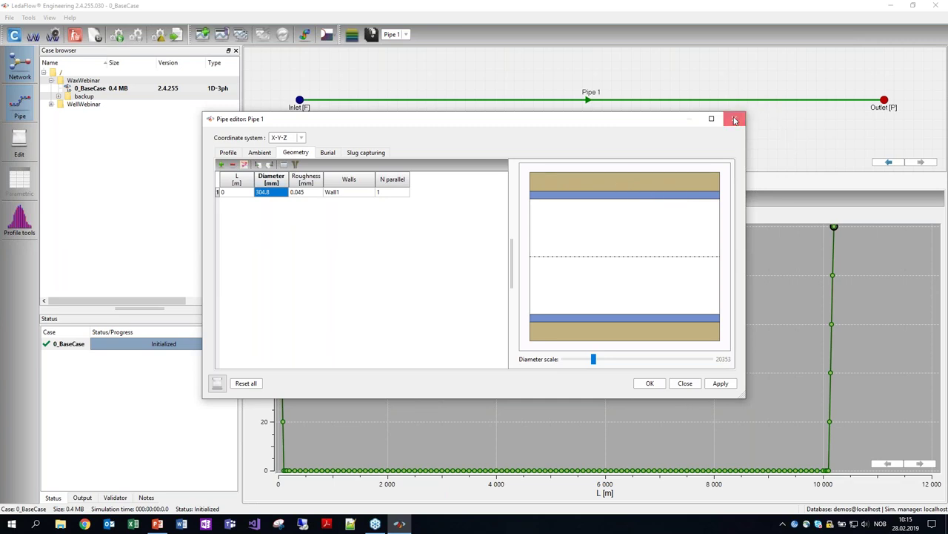
- Initialize the base case with the steady-state pre-processor, without a dynamic run, and review all its charts
left_click(117, 35)
left_click(376, 138)
left_click(375, 278)
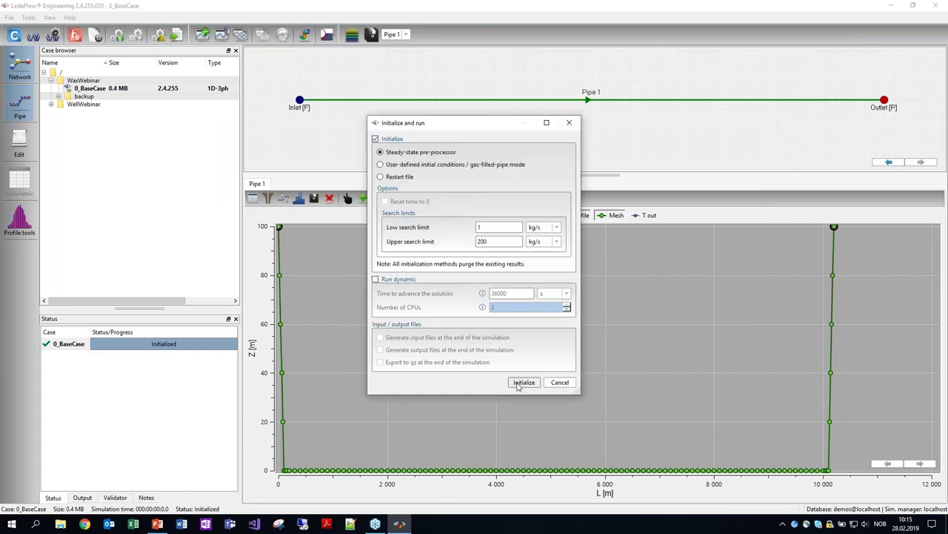
left_click(524, 382)
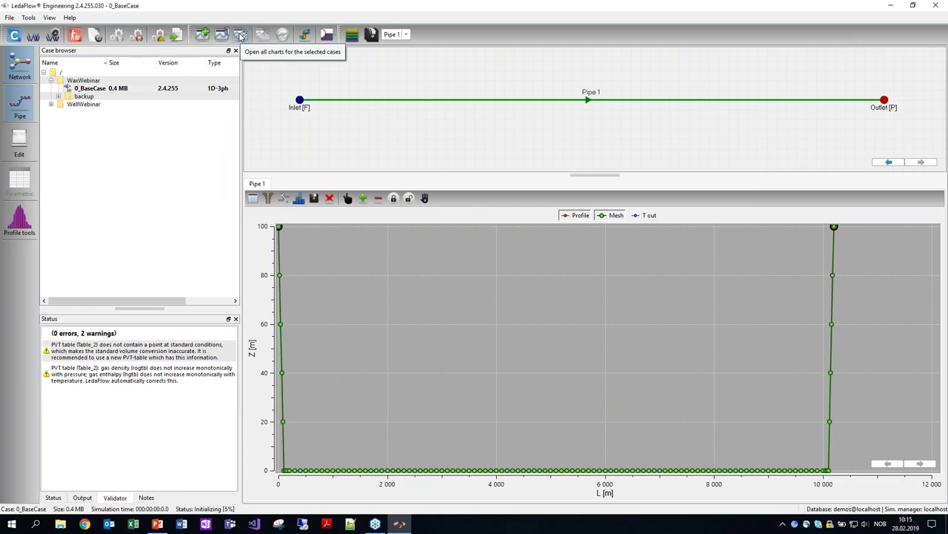
left_click(241, 36)
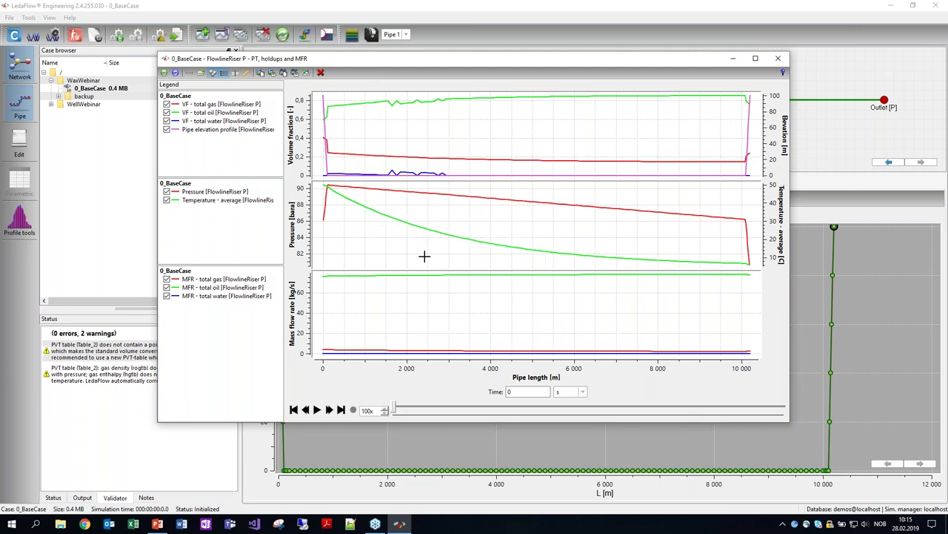
left_click(779, 57)
- Duplicate the 0_BaseCase case with only its last time point, naming the copy 1_WaxDeposition
right_click(104, 89)
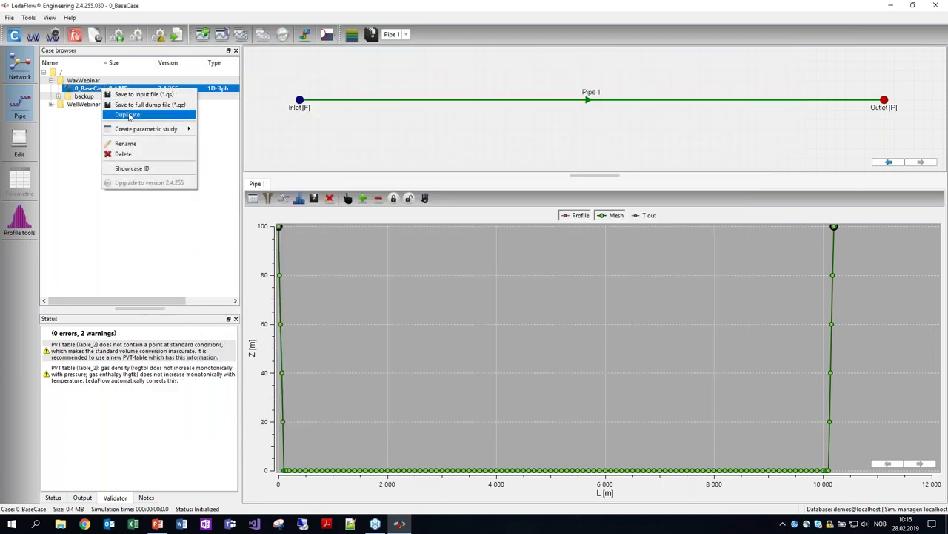
left_click(128, 115)
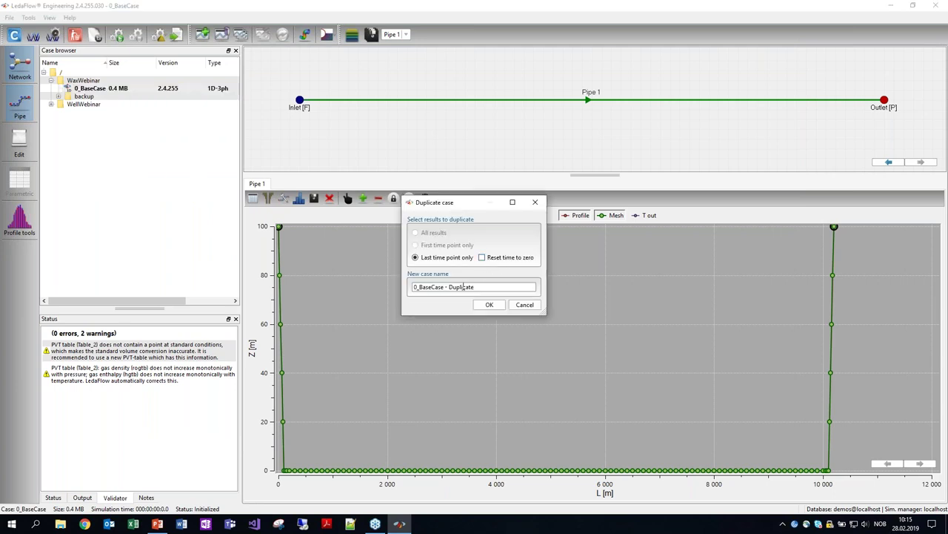
left_click_drag(496, 288, 394, 284)
type("1_WaxDeposition")
left_click(489, 305)
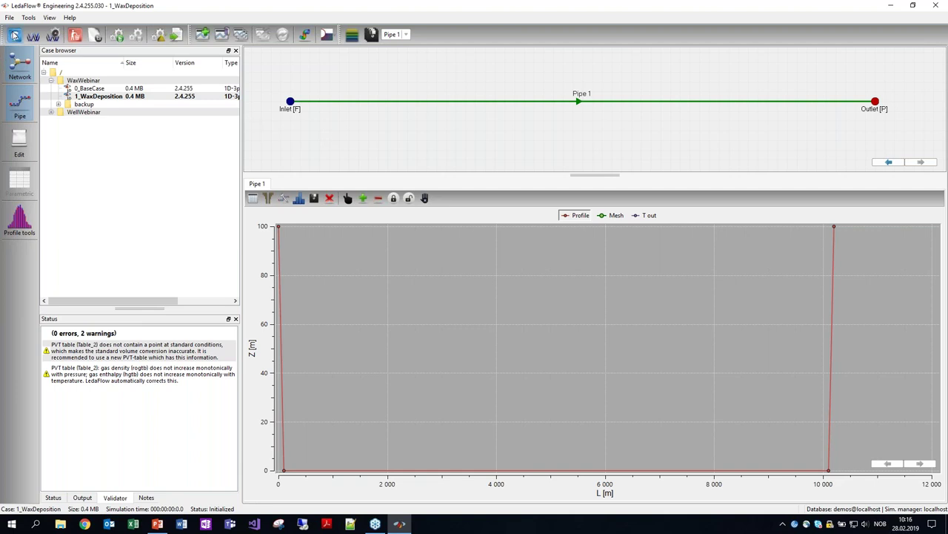
- Set wax deposition to YES in the case's flow assurance options and open its settings
left_click(14, 35)
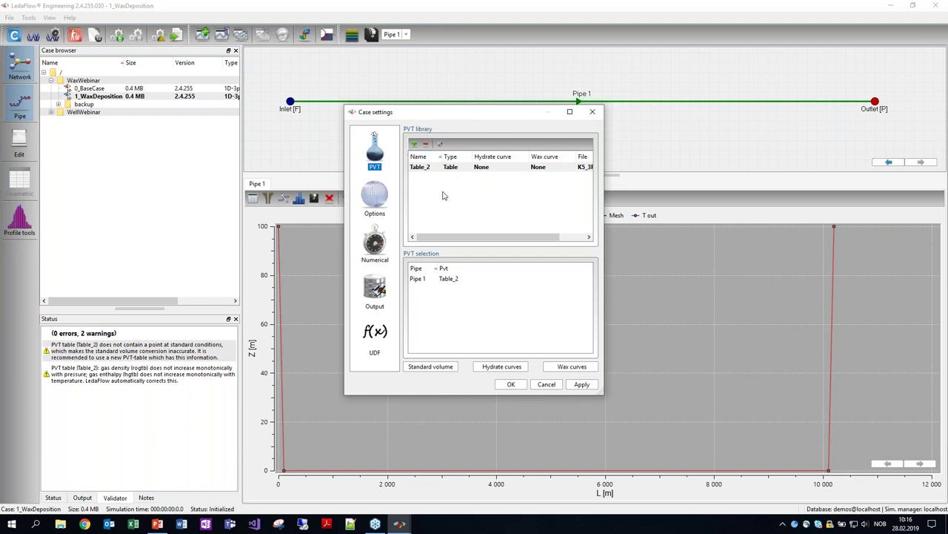
left_click(372, 198)
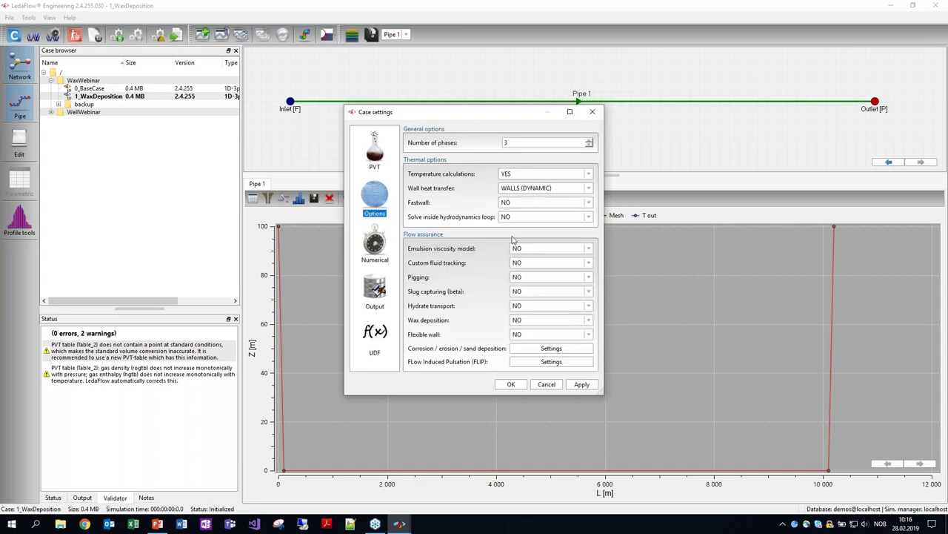
left_click(516, 324)
left_click(524, 335)
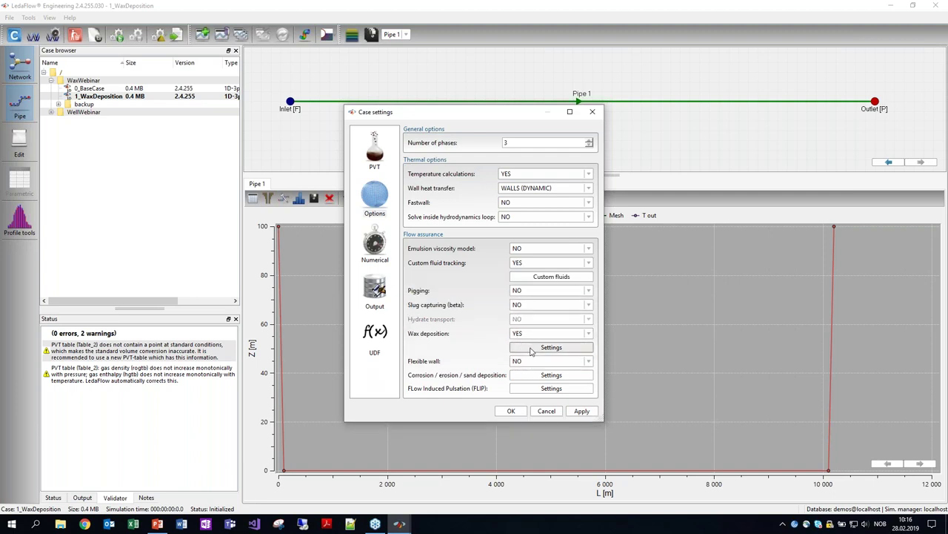
left_click(530, 348)
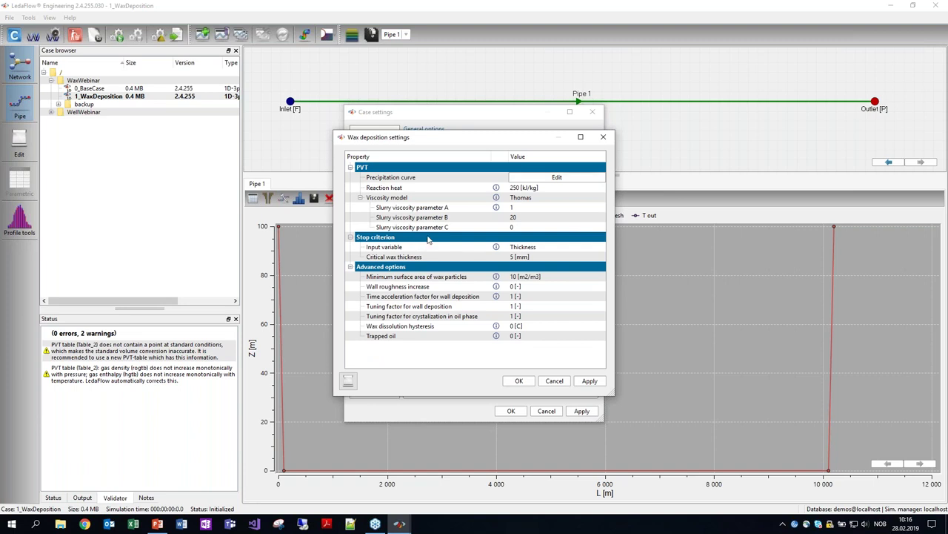
- Examine the wax precipitation curve's temperature and mass fraction table and its plot in an enlarged window
left_click(521, 177)
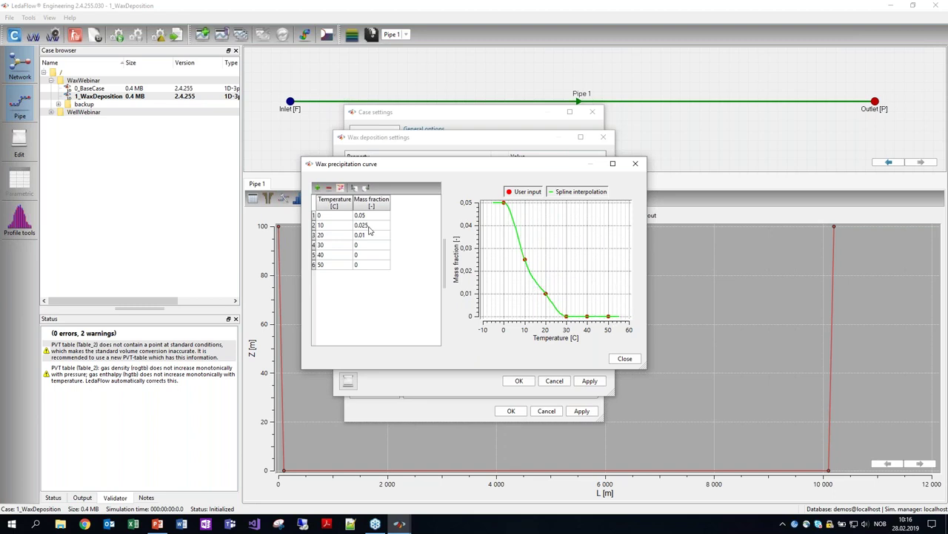
left_click_drag(348, 216, 376, 272)
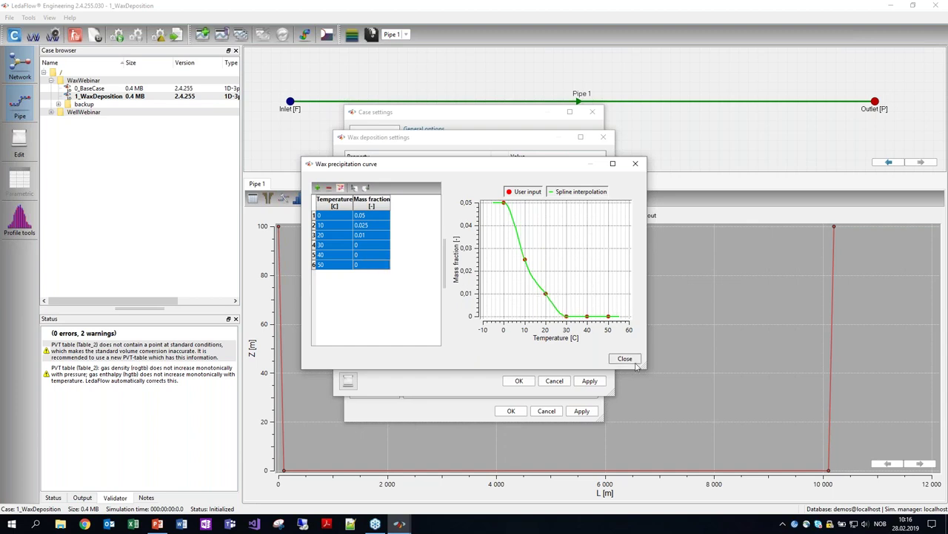
left_click_drag(647, 369, 803, 449)
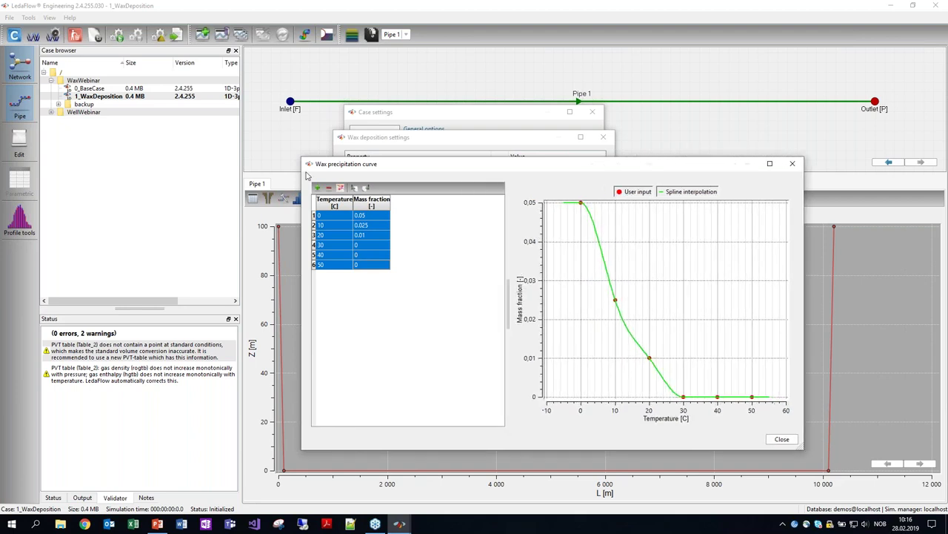
left_click_drag(300, 157, 106, 49)
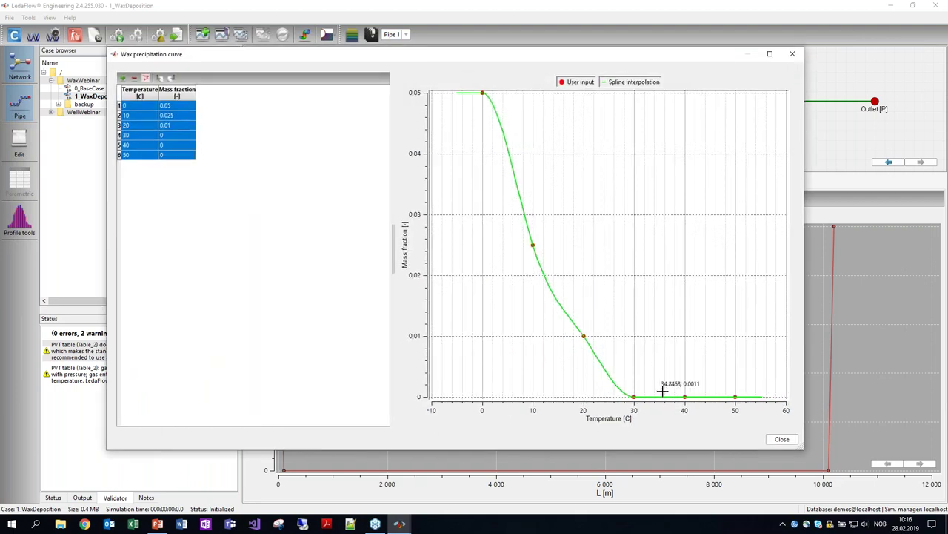
scroll(500, 146, "up", 5)
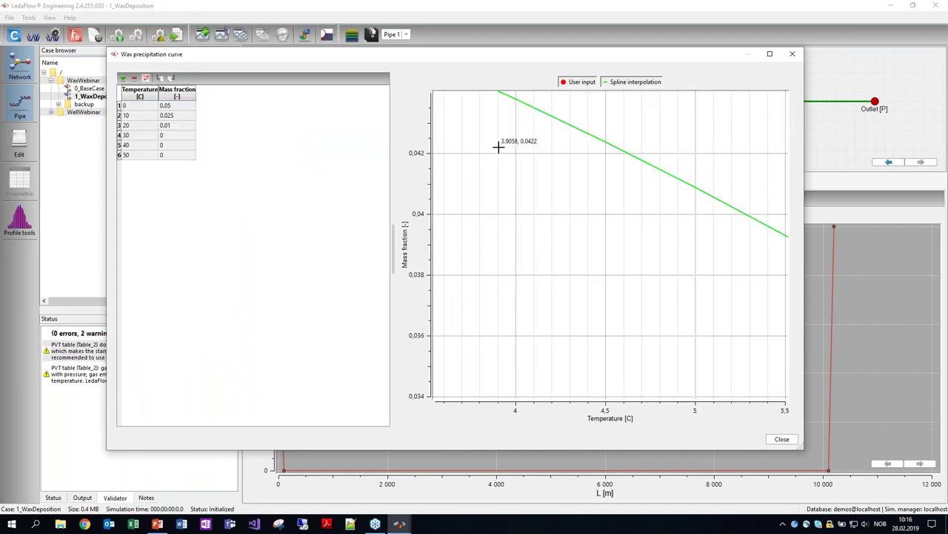
right_click(520, 170)
left_click(529, 169)
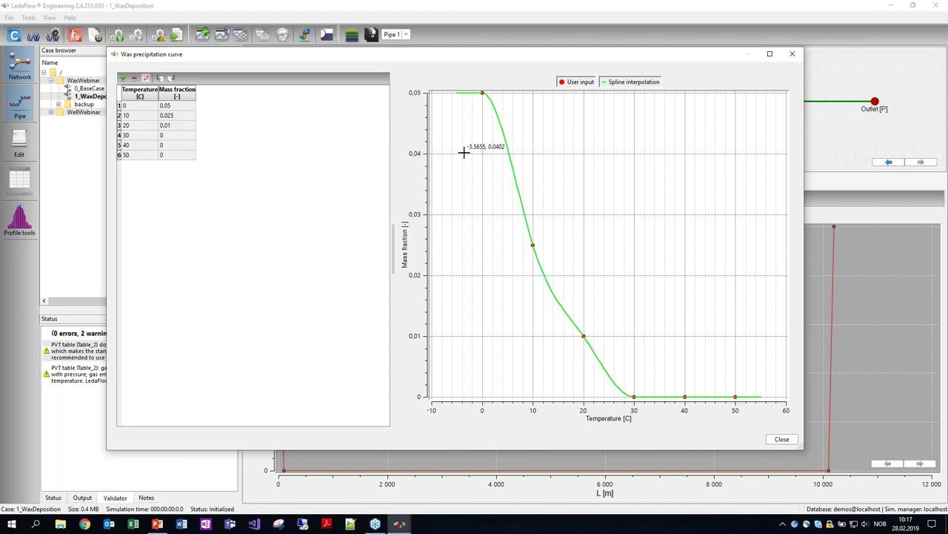
left_click(792, 53)
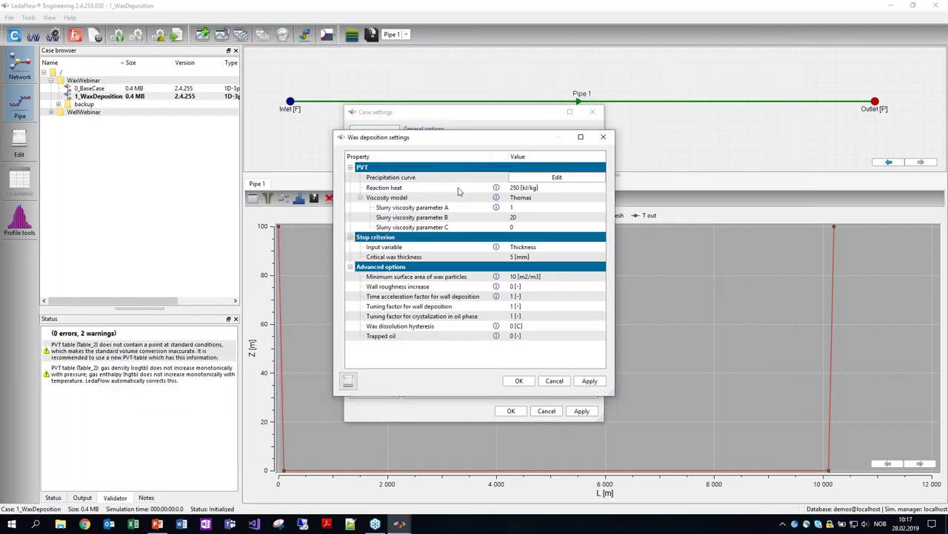
- Switch the wax slurry viscosity model to Pedersen to inspect its multipliers, and return it to Thomas
left_click(460, 191)
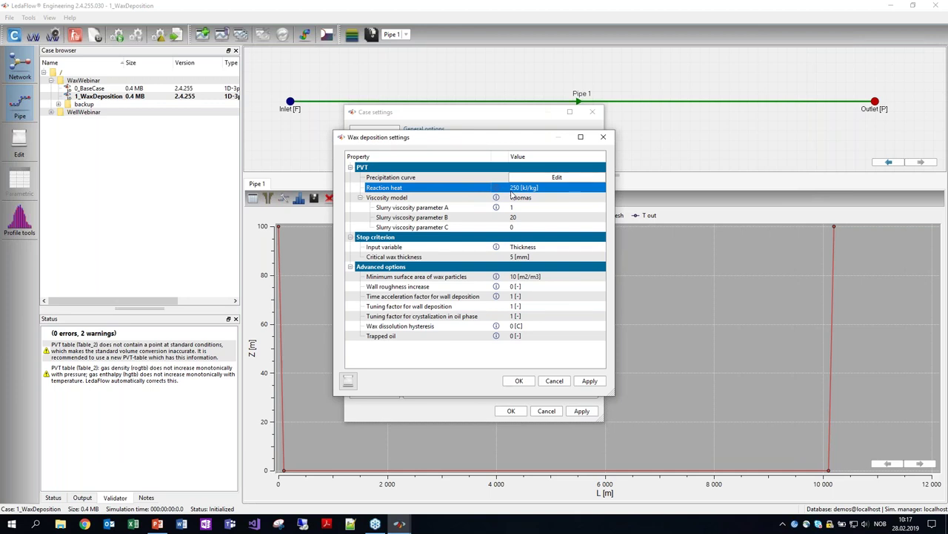
left_click(478, 200)
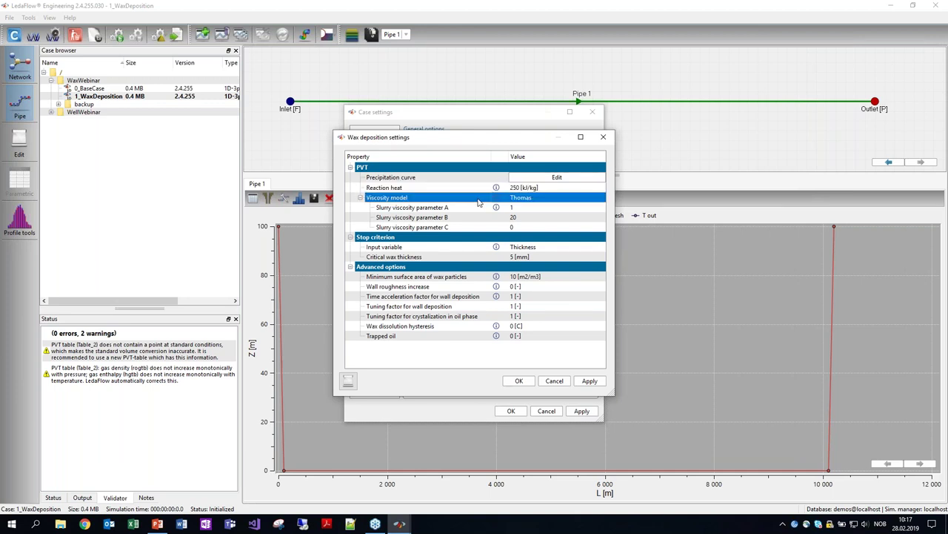
left_click(530, 197)
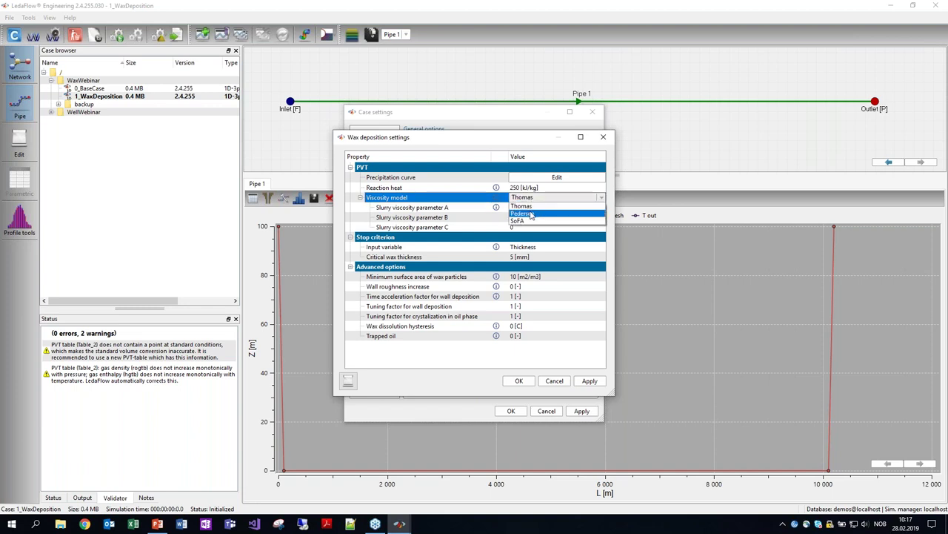
left_click(530, 214)
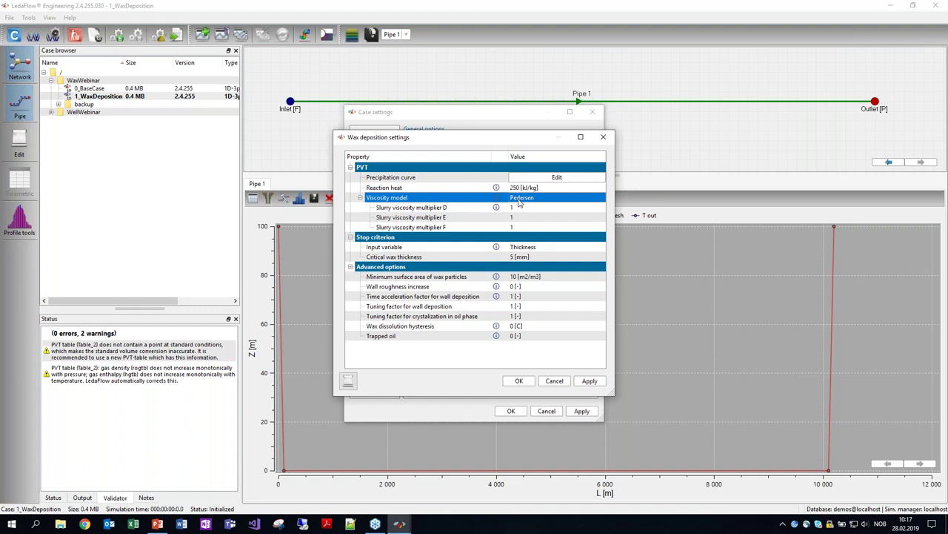
left_click(523, 198)
left_click(521, 207)
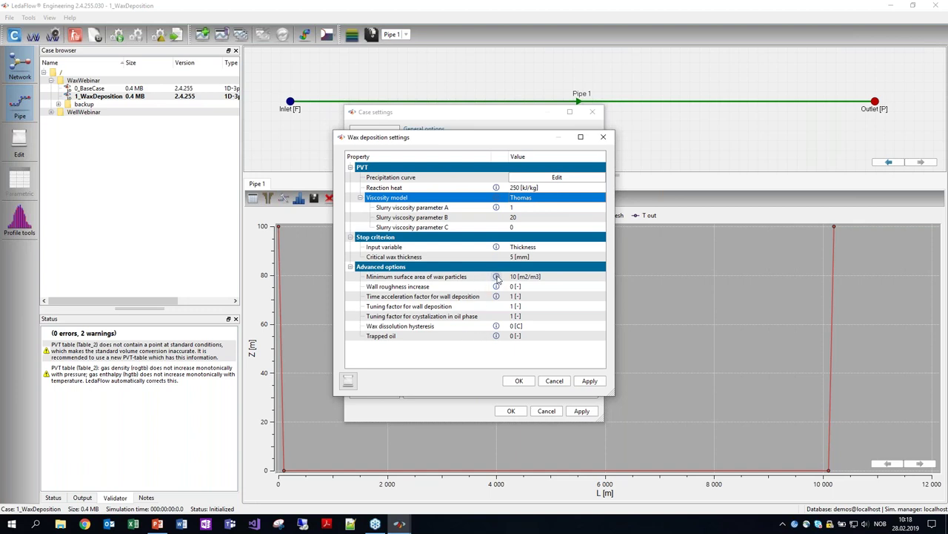
mouse_move(497, 277)
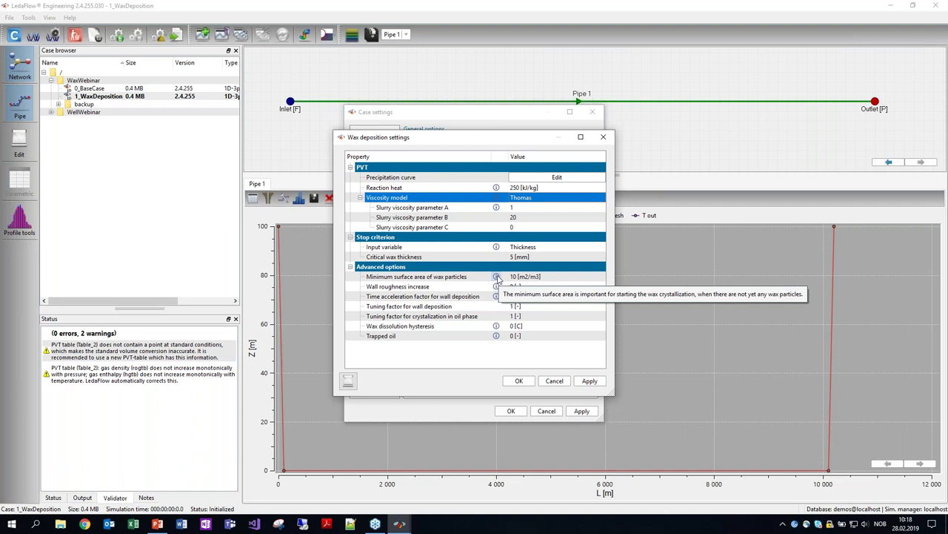
- Accept the wax deposition settings and the case settings, checking that Wax and WaxFormer are listed as tracked custom fluids
mouse_move(497, 297)
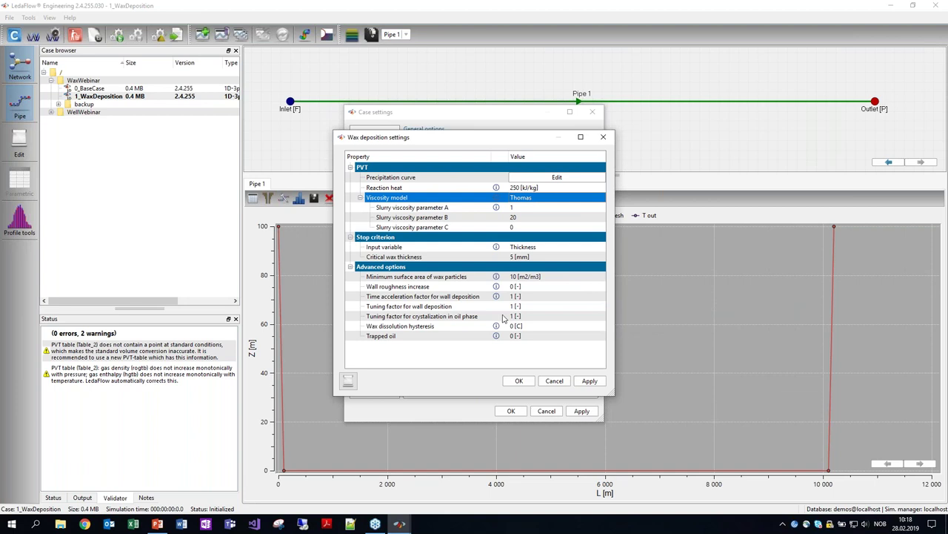
left_click(527, 379)
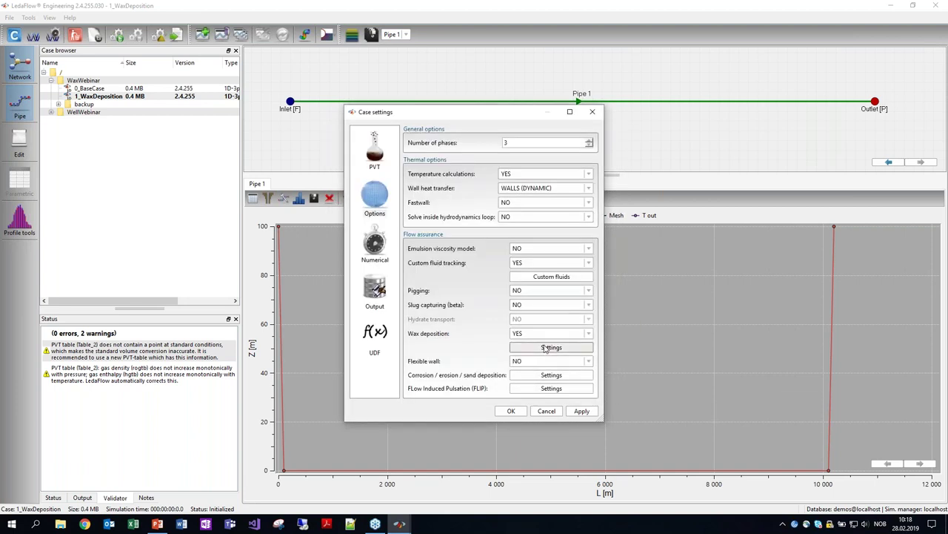
left_click(541, 278)
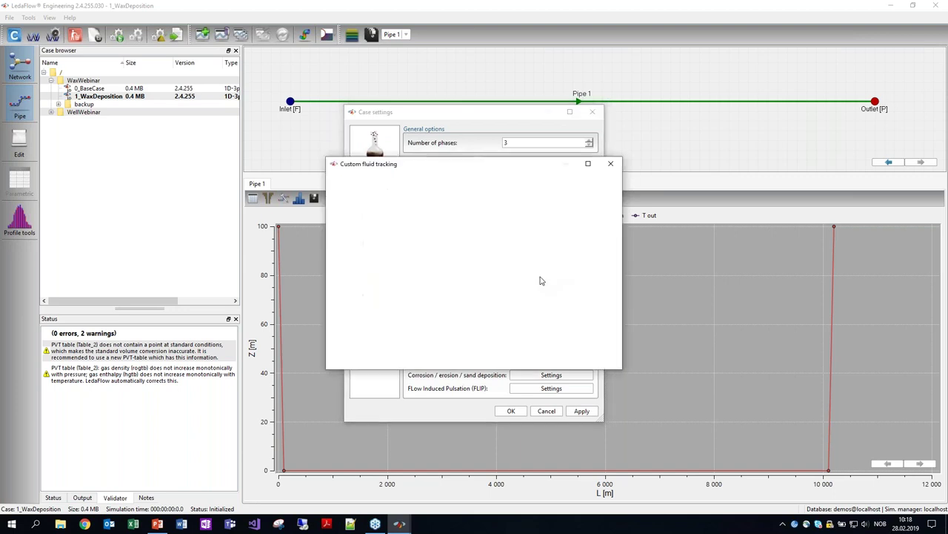
left_click(507, 191)
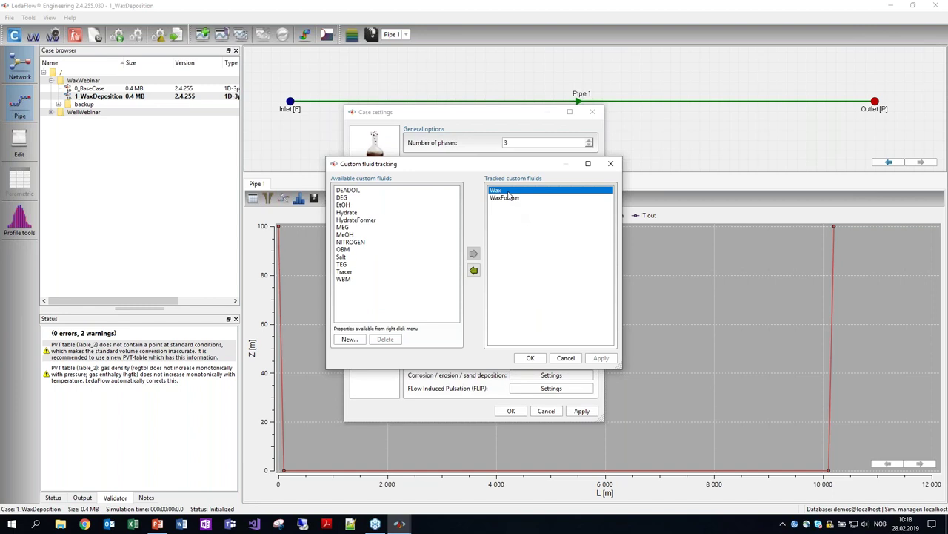
left_click(507, 199)
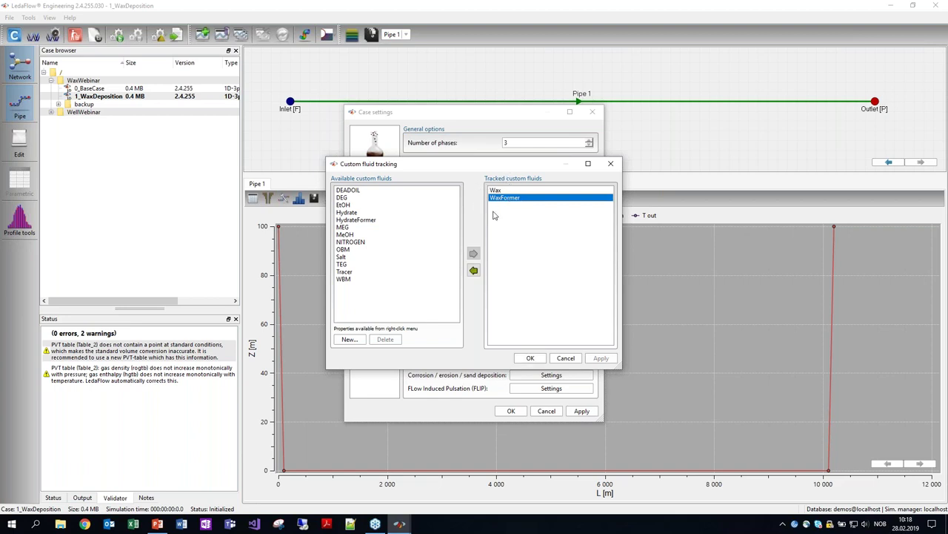
left_click(530, 359)
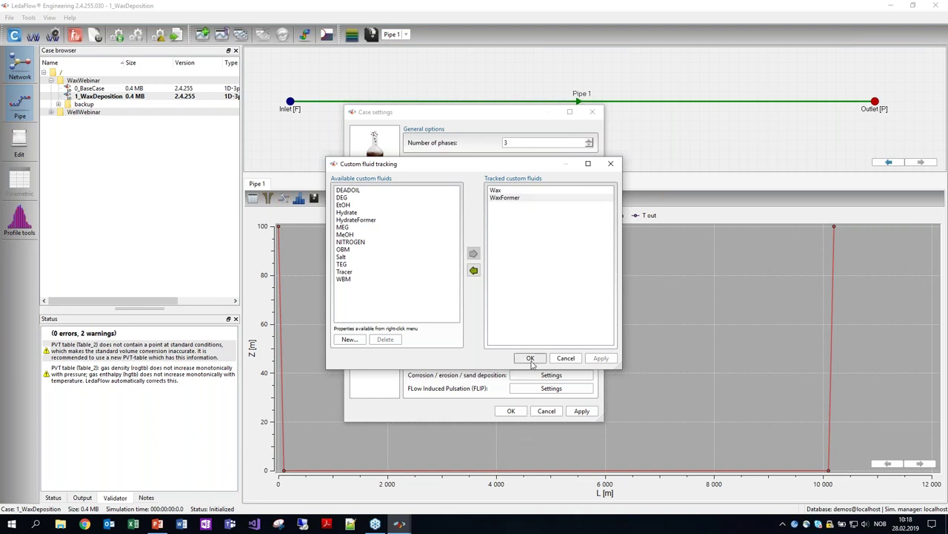
left_click(511, 410)
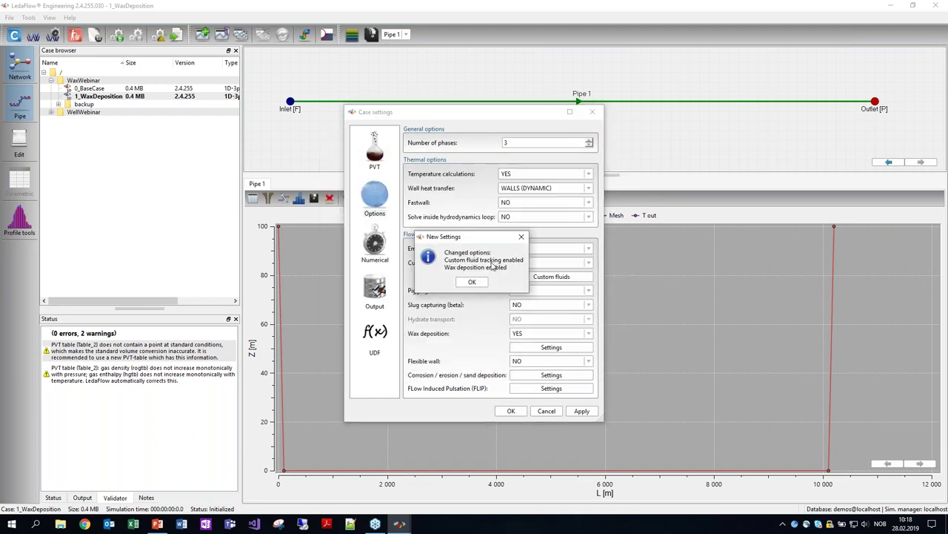
left_click(482, 285)
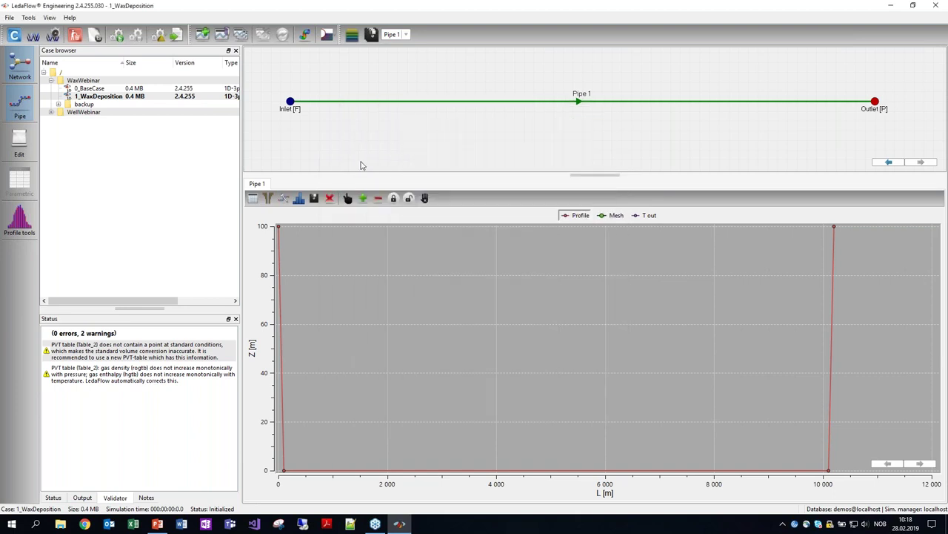
- Inspect the inlet flow boundary's custom fluid total mass fractions for Wax and WaxFormer, and close its properties without changes
double_click(290, 101)
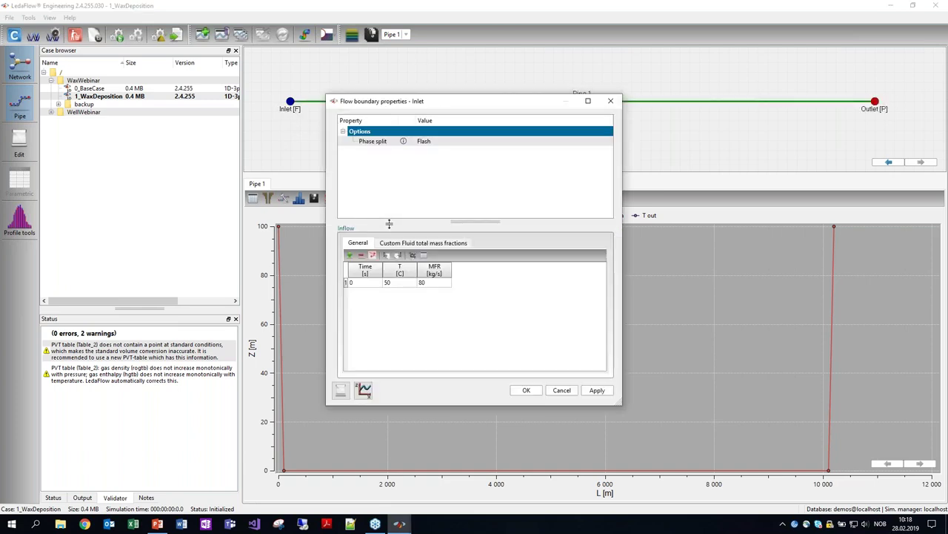
left_click(406, 243)
left_click(442, 283)
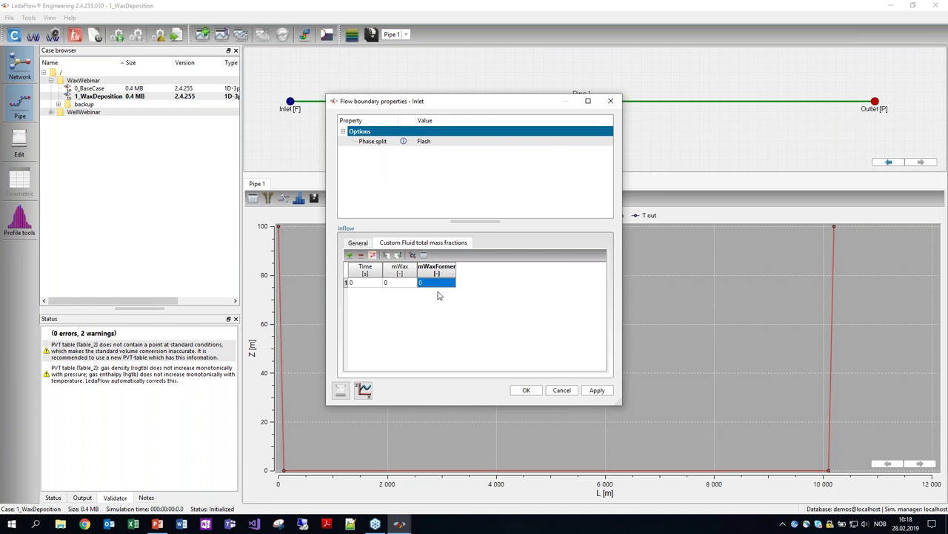
left_click(438, 290)
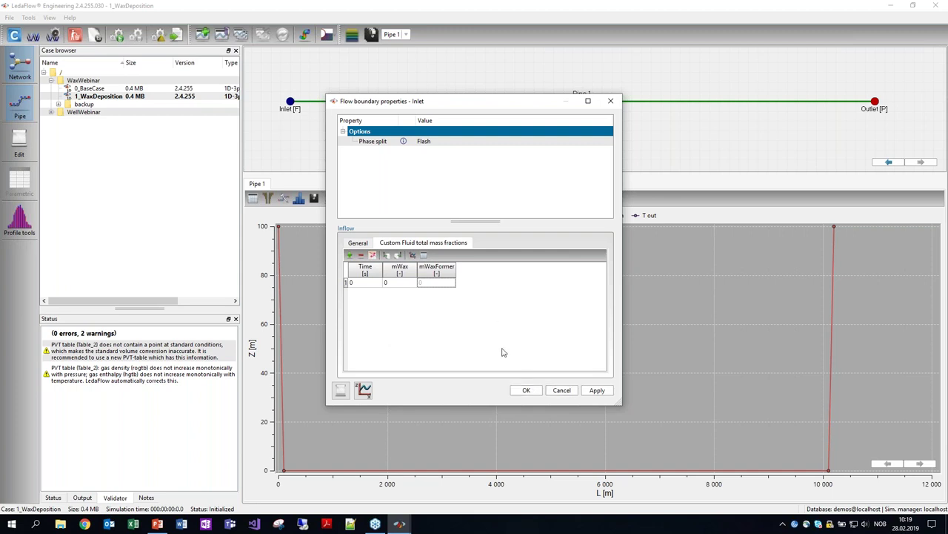
left_click(561, 391)
- Initialize the case with the steady-state pre-processor and start a dynamic run that advances the solution by 36000 s
left_click(117, 35)
left_click(388, 140)
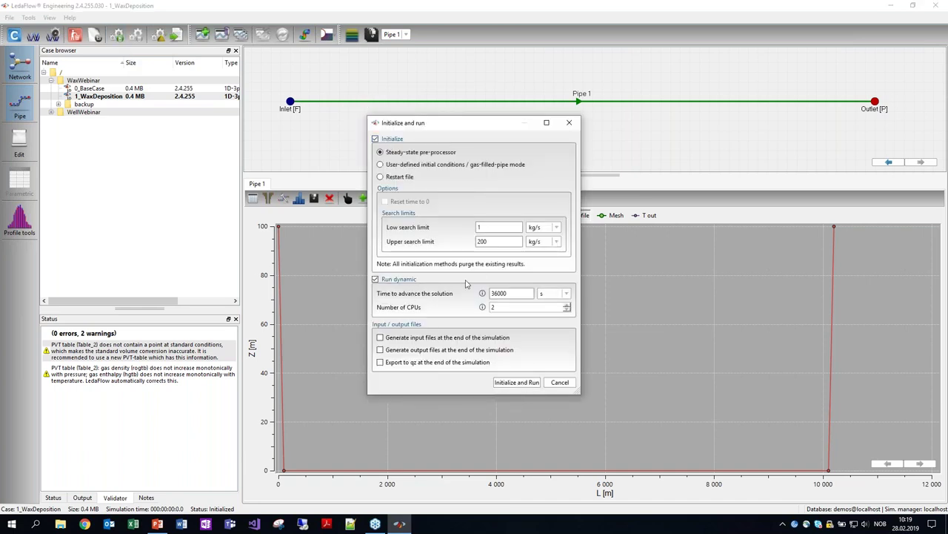
left_click(561, 295)
left_click(552, 309)
left_click(518, 382)
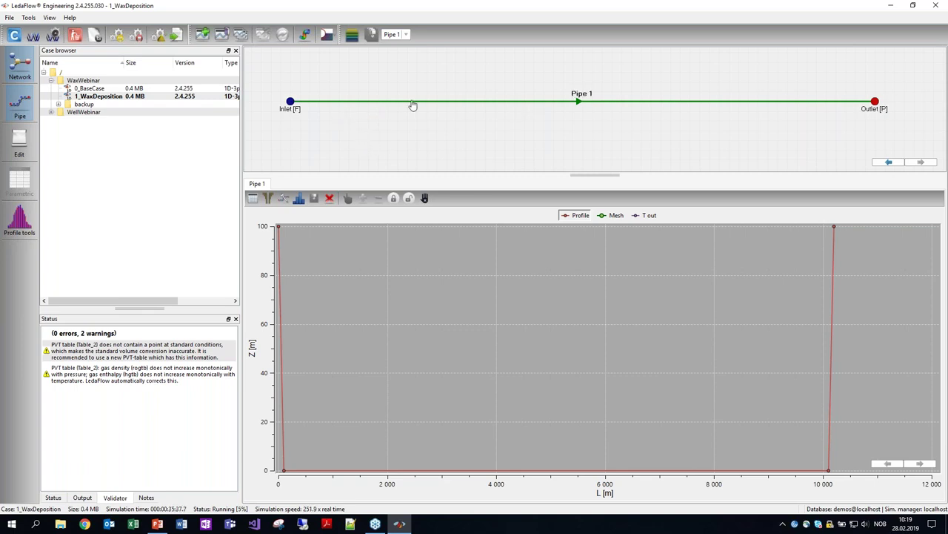
- Create a profile plot of Pipe 1 P from the Wax deposition template and maximize its window
left_click(202, 34)
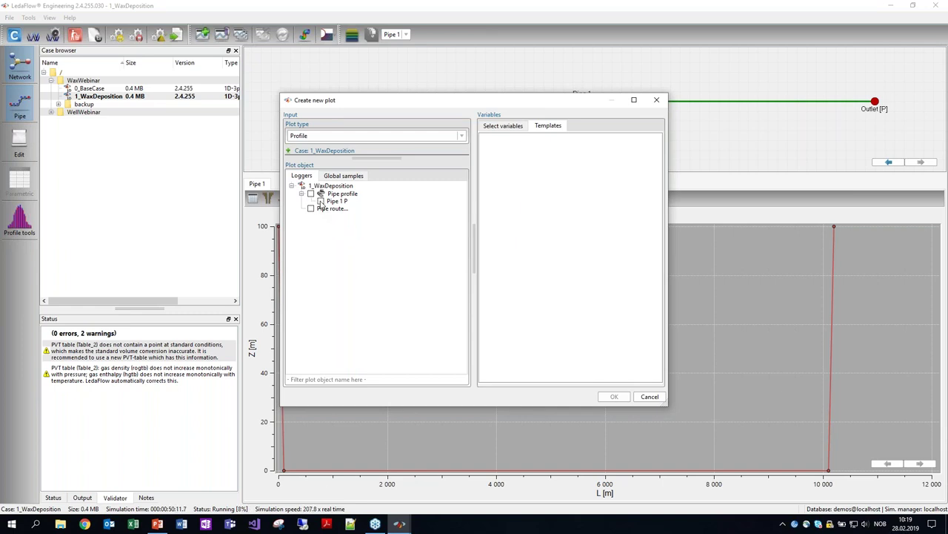
left_click(320, 202)
left_click(495, 157)
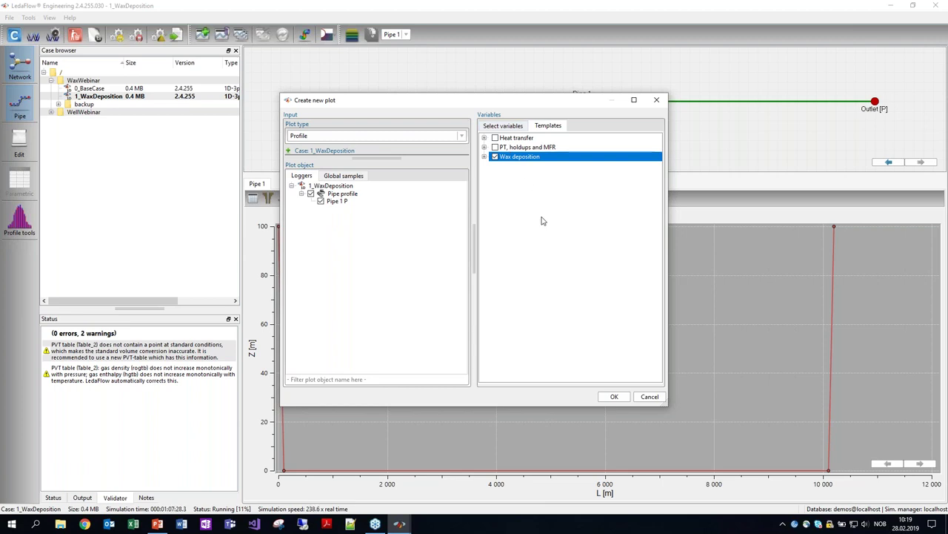
left_click(612, 397)
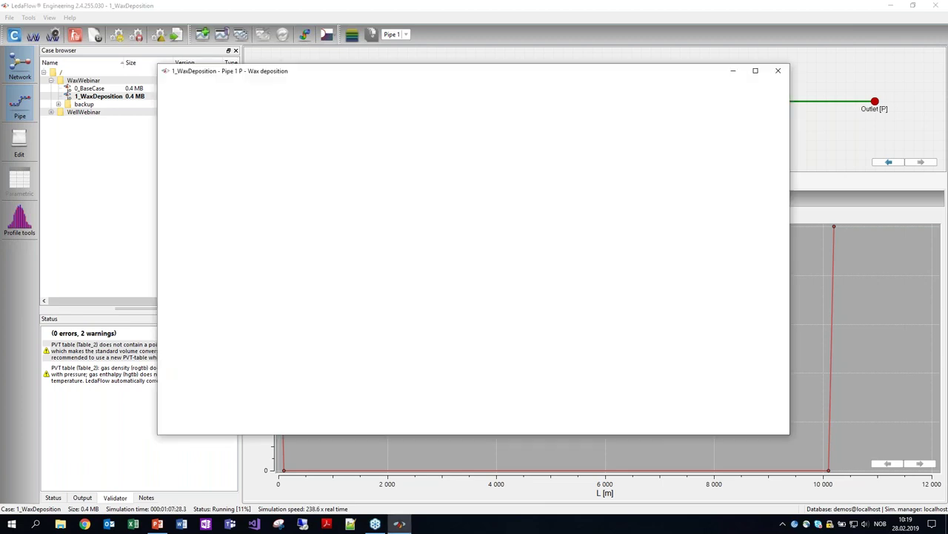
double_click(610, 72)
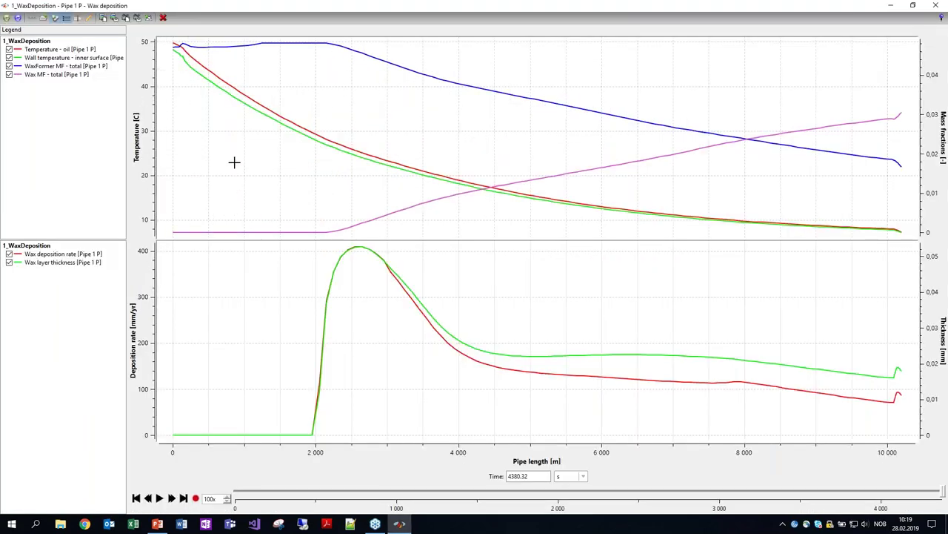
- Examine the oil temperature and wax layer thickness profiles with refreshed data, scrub through the simulated time, and close the plot
left_click(219, 74)
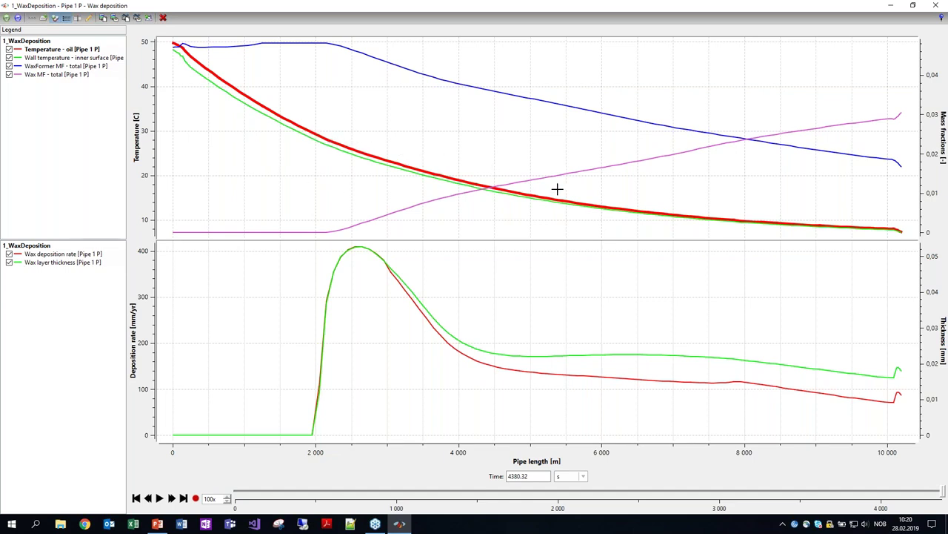
left_click(59, 263)
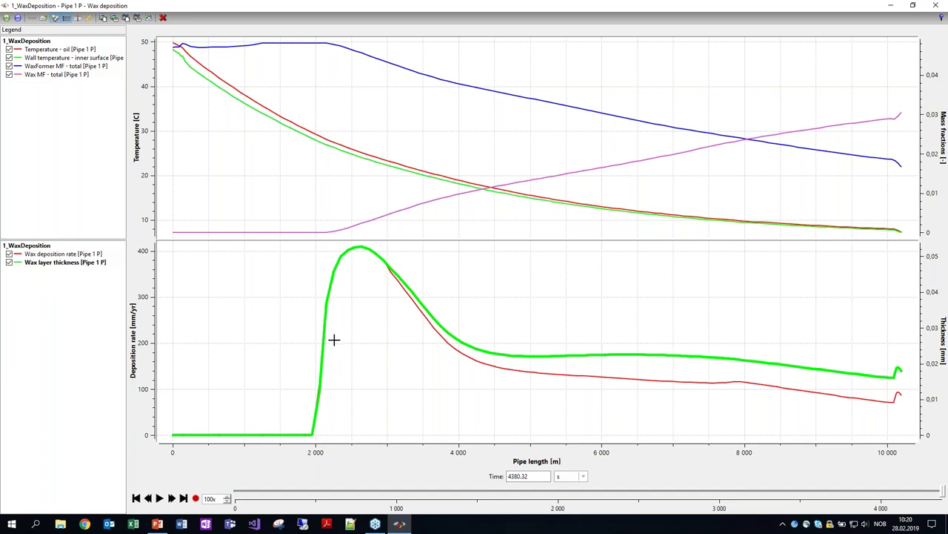
left_click(9, 21)
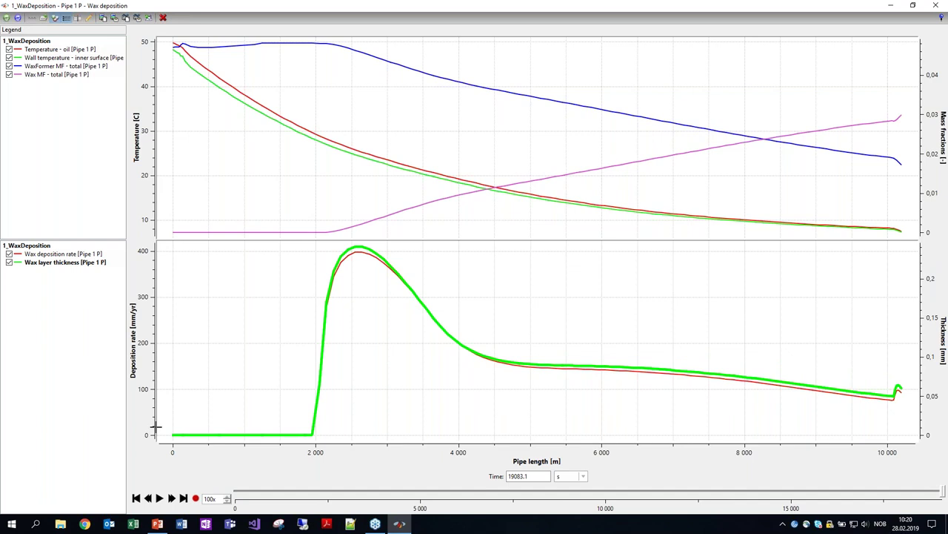
left_click(135, 499)
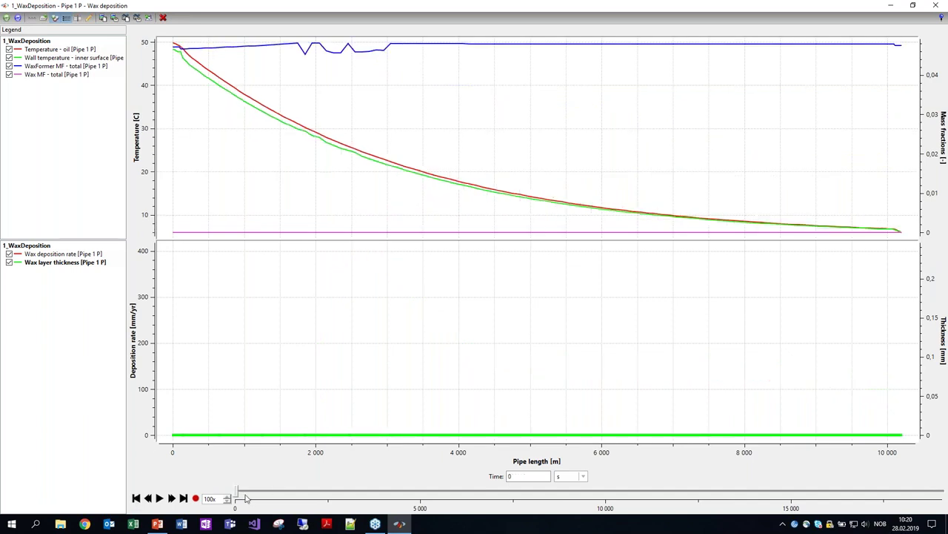
left_click_drag(235, 495, 938, 495)
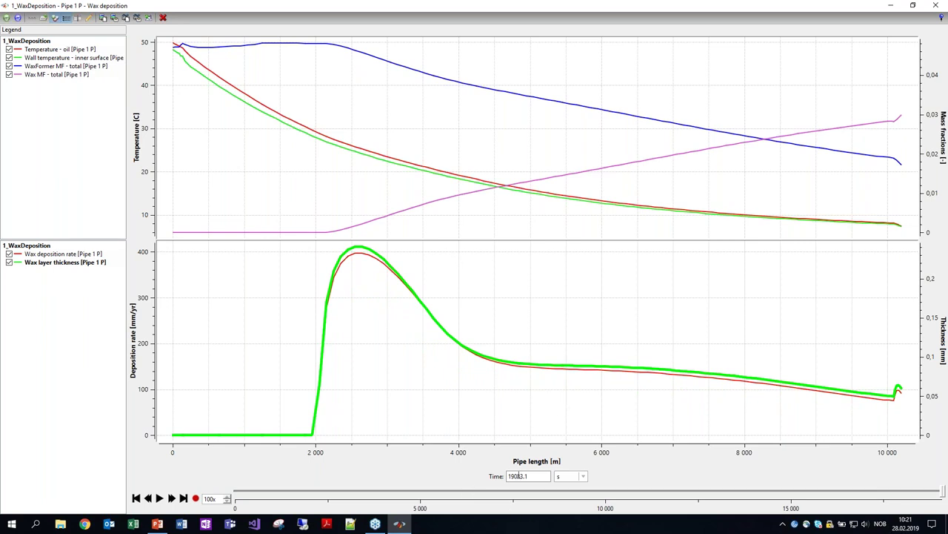
left_click(15, 19)
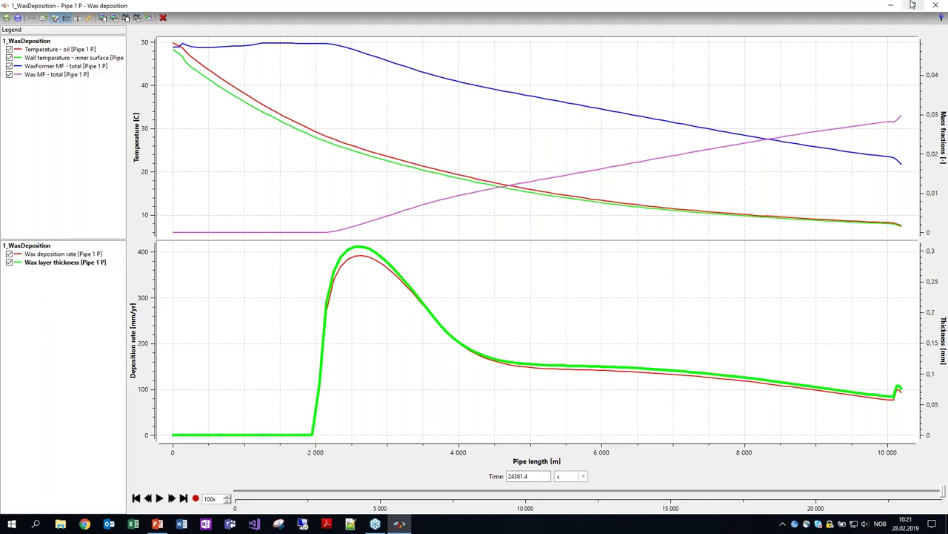
left_click(934, 6)
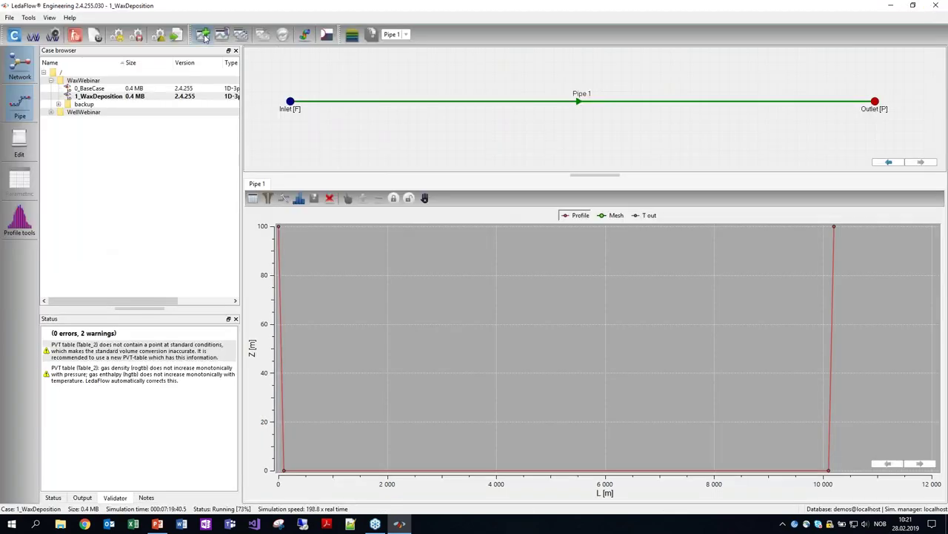
- Create a trend plot for the pipe trend logger showing all Wax total mass variables: dissolved, particles and wall deposit
left_click(202, 35)
left_click(350, 135)
left_click(337, 153)
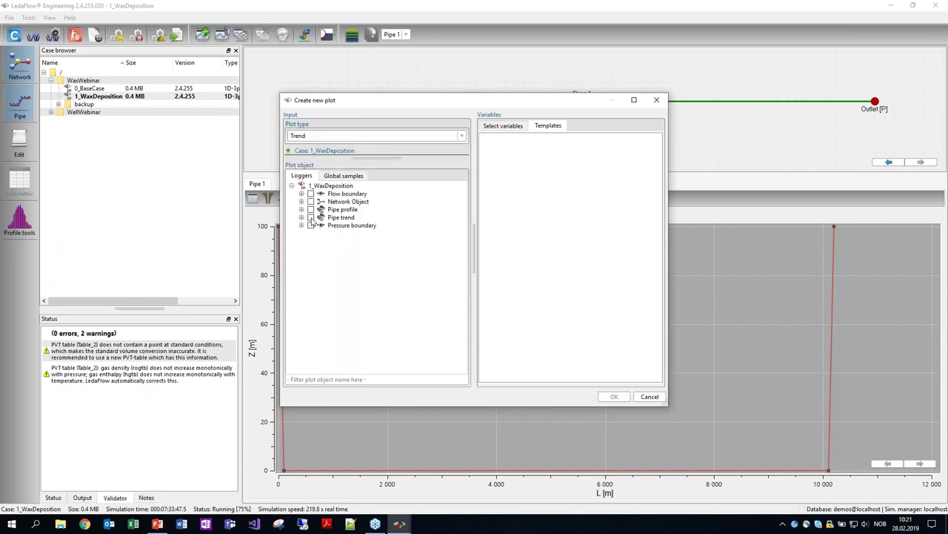
left_click(311, 217)
left_click(506, 126)
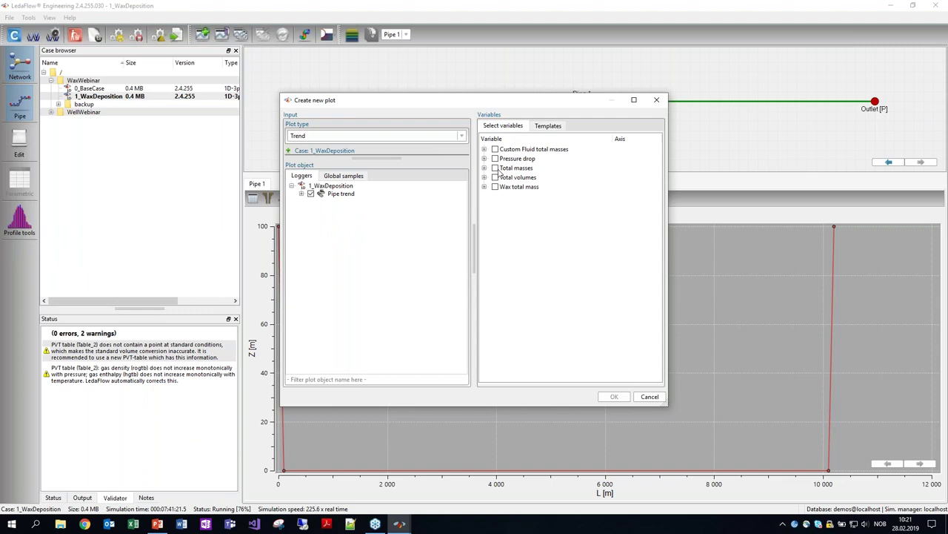
left_click(484, 187)
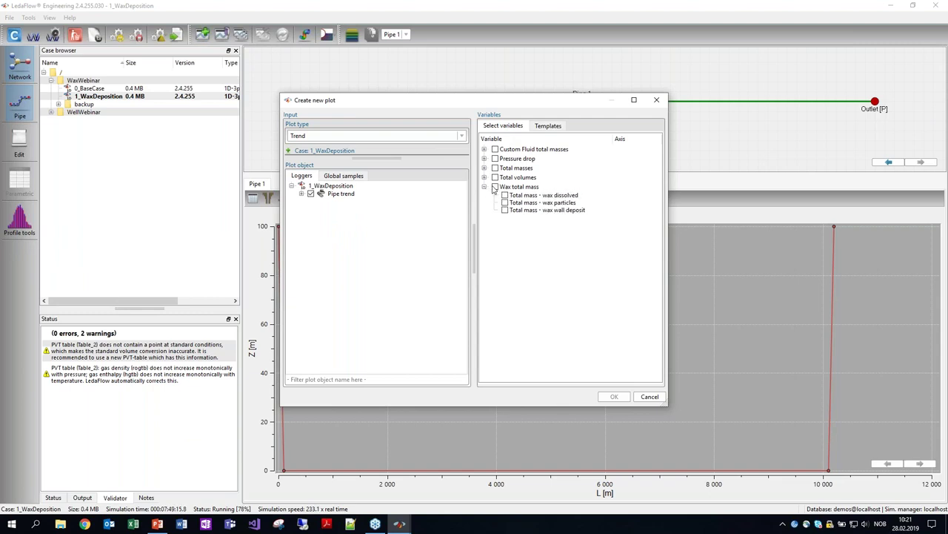
left_click(495, 187)
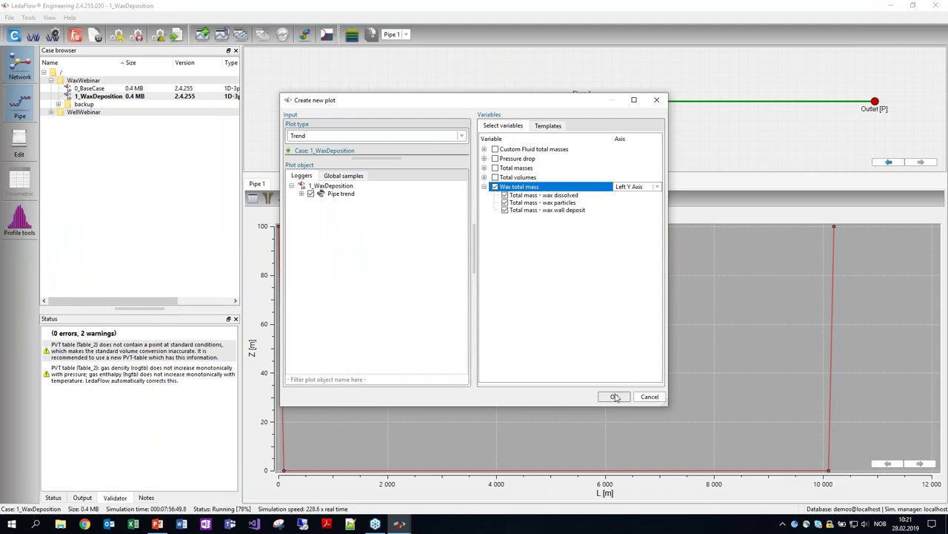
left_click(615, 396)
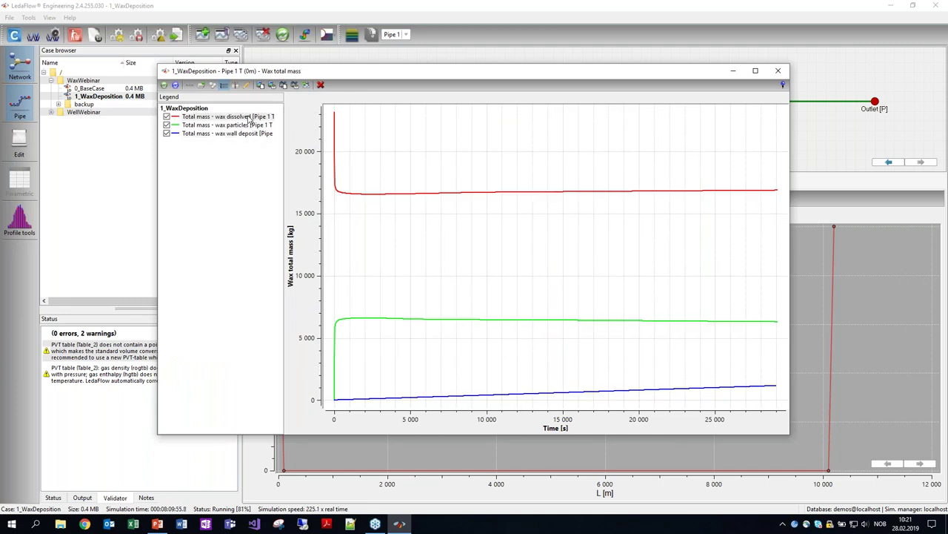
- Examine the total mass trends of dissolved wax, wax particles and wax wall deposit individually, and close the plot
left_click(249, 120)
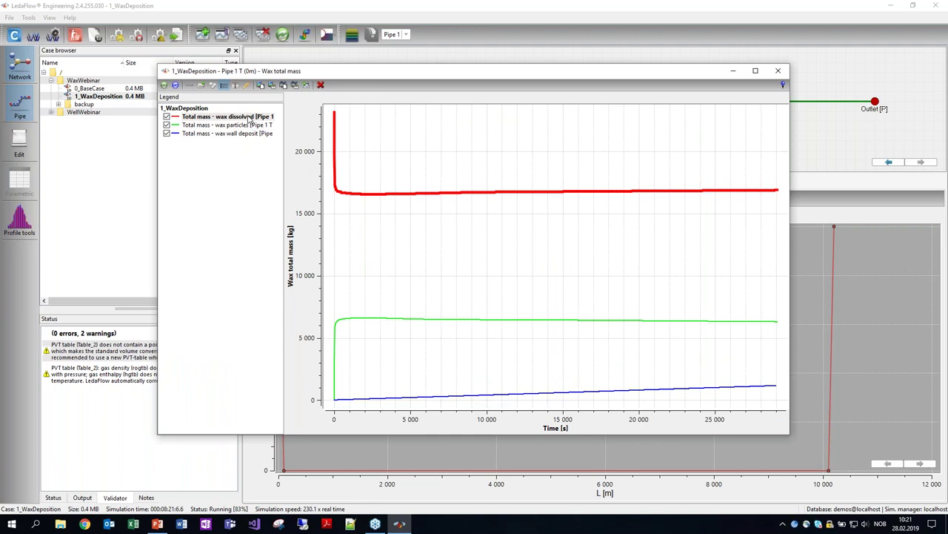
left_click(249, 128)
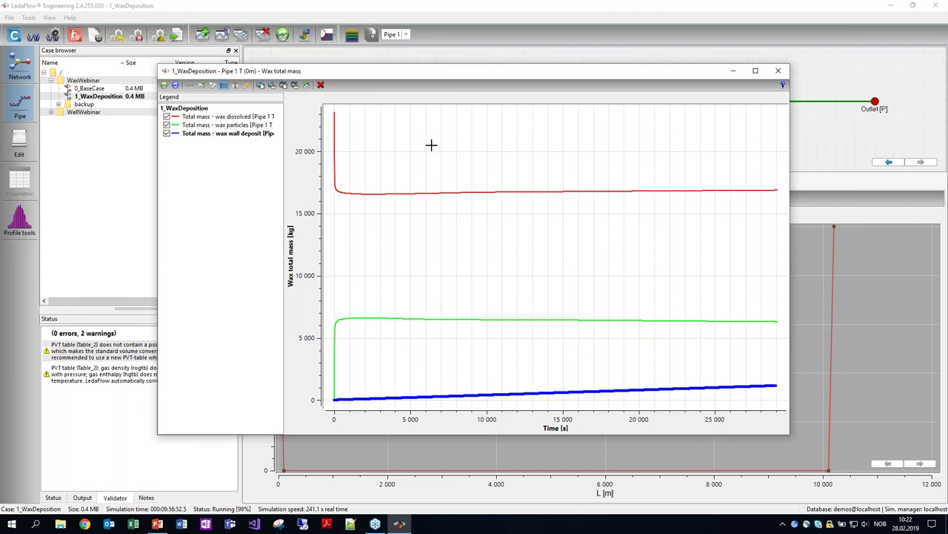
left_click(778, 70)
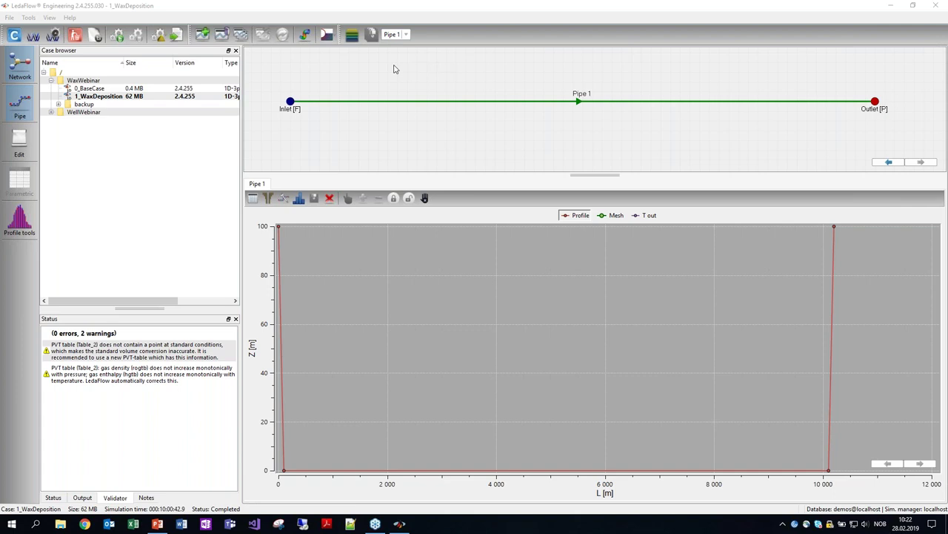
- Review the case's tracked custom fluids and the wax deposition settings, including the critical wax thickness, and close the case settings without changes
left_click(15, 36)
left_click(552, 270)
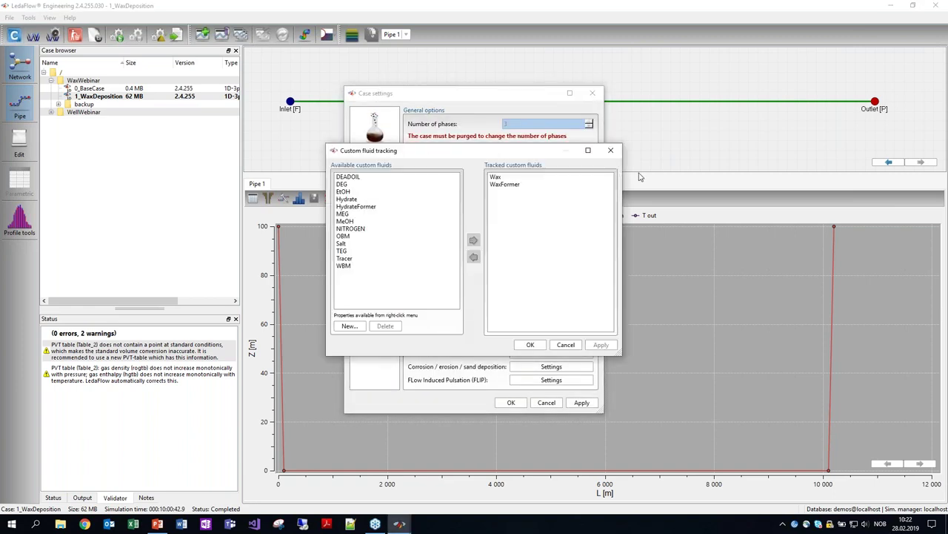
left_click(610, 150)
left_click(559, 340)
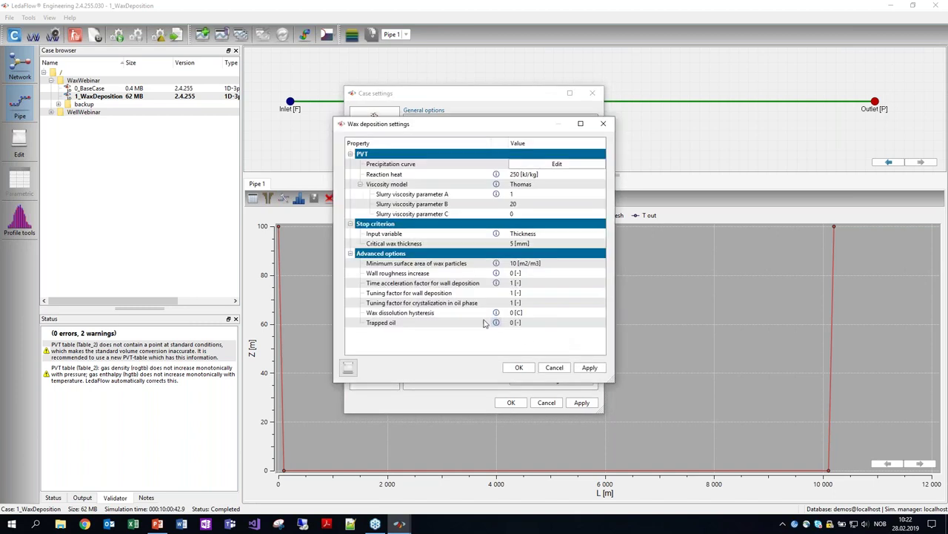
left_click(526, 245)
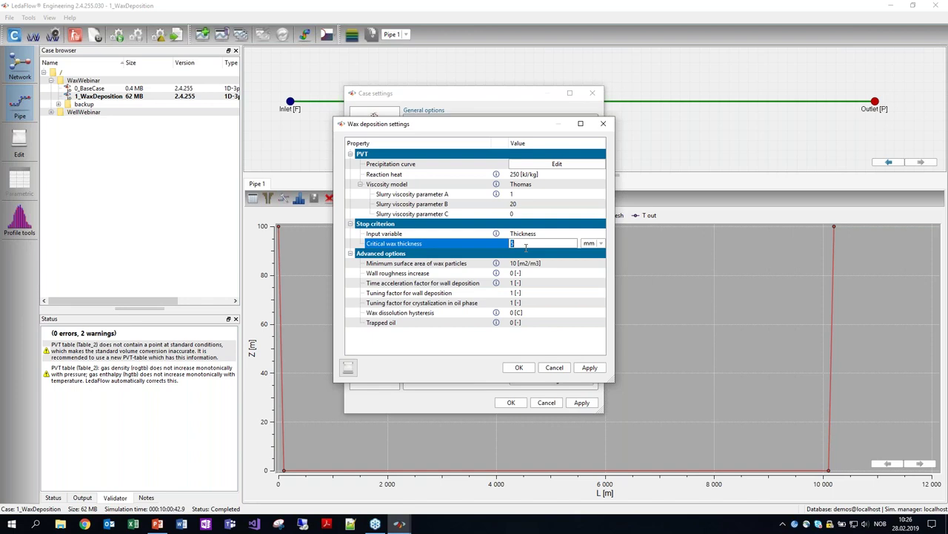
left_click(604, 124)
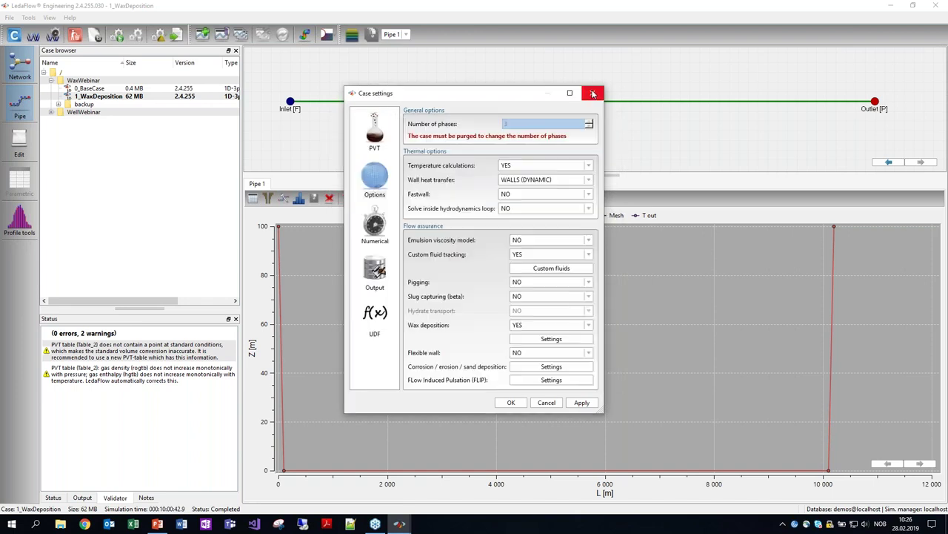
left_click(592, 93)
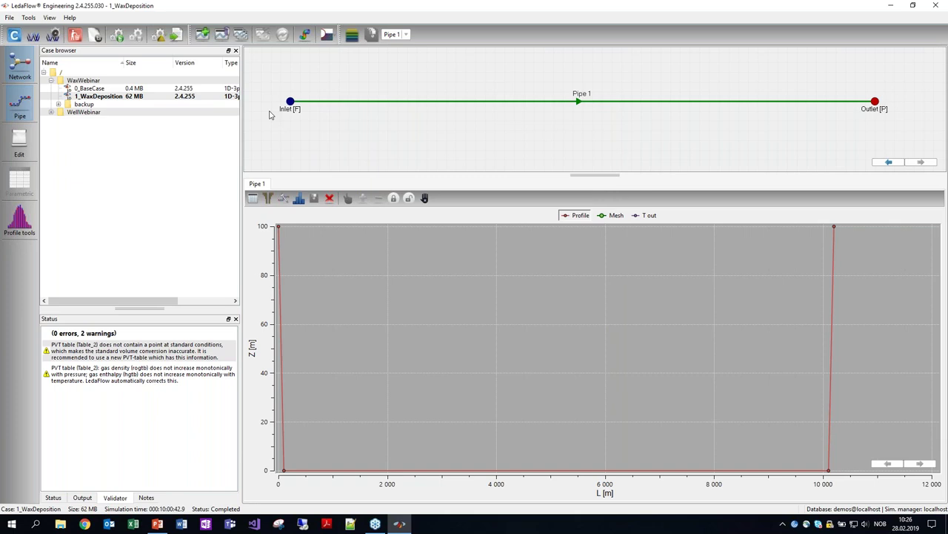
- Add a trend of the friction pressure drop for the pipe trend logger to the Wax total mass plot and maximize its window
left_click(239, 35)
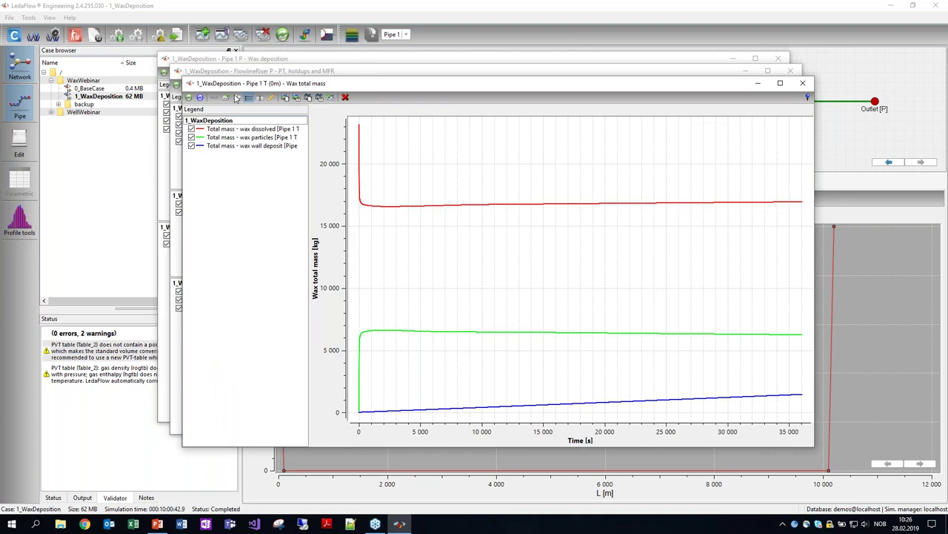
left_click(226, 98)
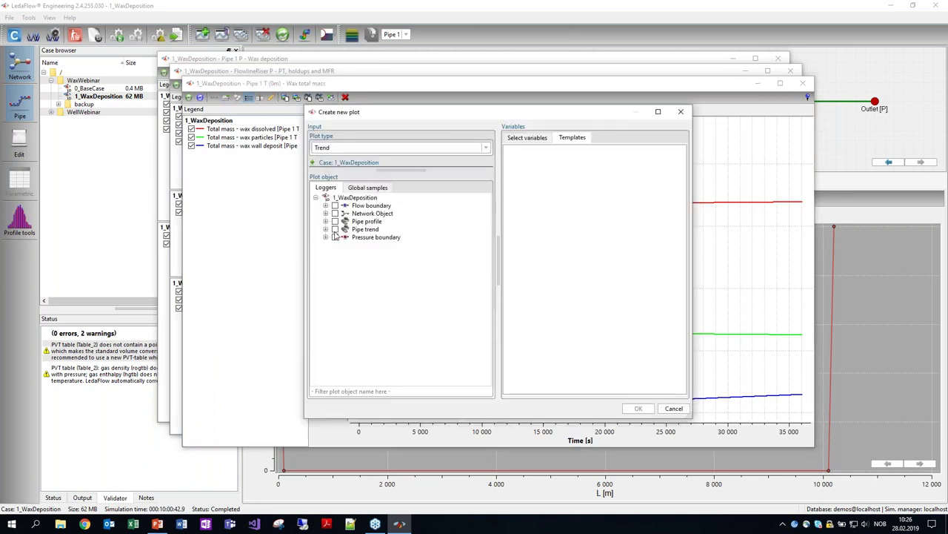
left_click(335, 230)
left_click(523, 140)
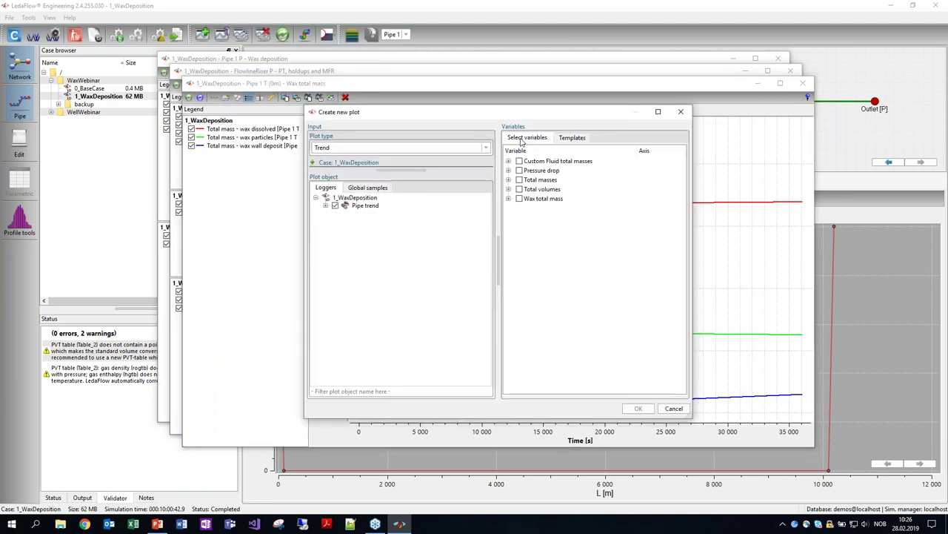
left_click(509, 171)
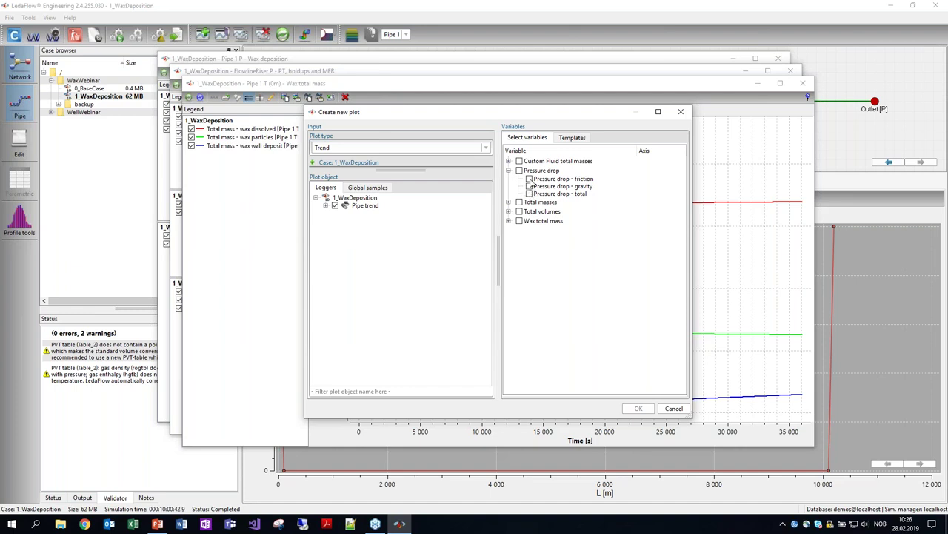
left_click(529, 179)
left_click(638, 409)
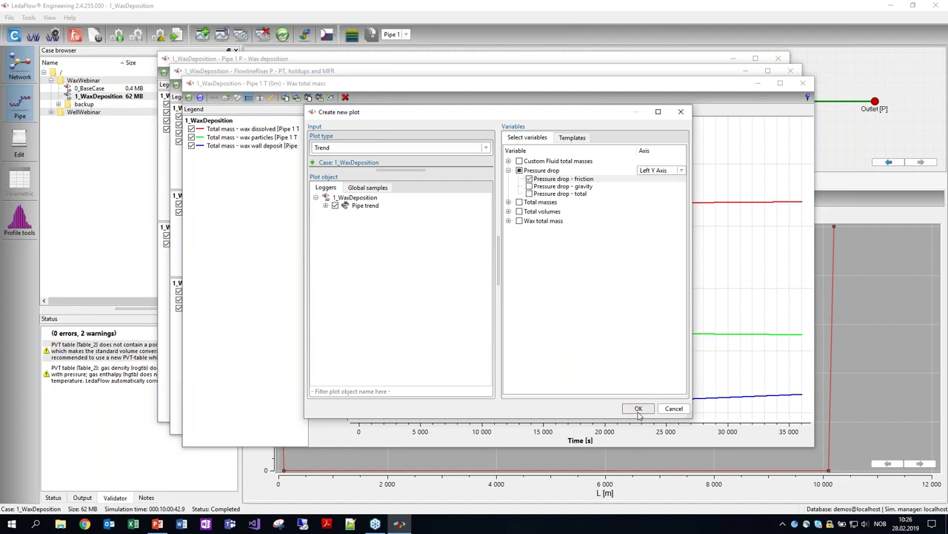
left_click(780, 83)
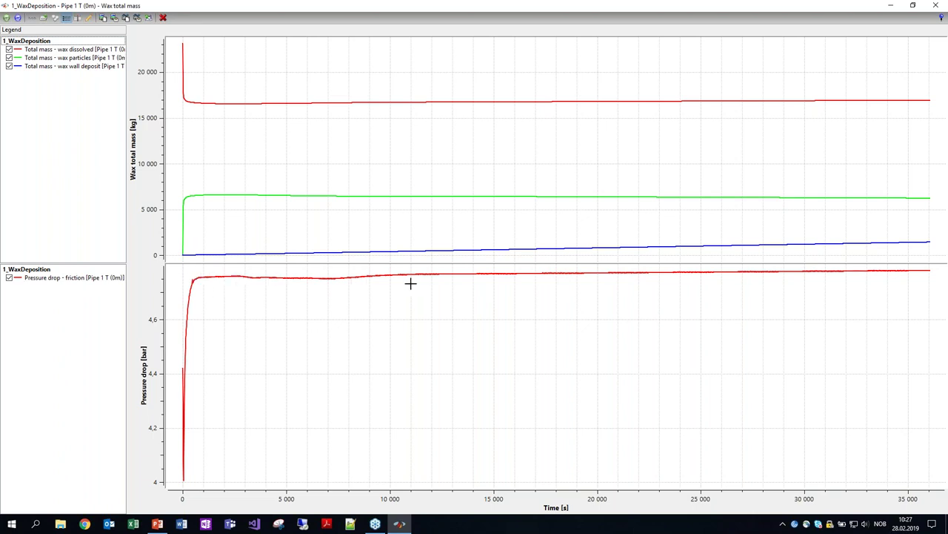
- Compare the wax wall deposit and friction pressure drop trends up close over the simulated time, and close all open plot windows
left_click(379, 253)
left_click_drag(181, 296, 933, 266)
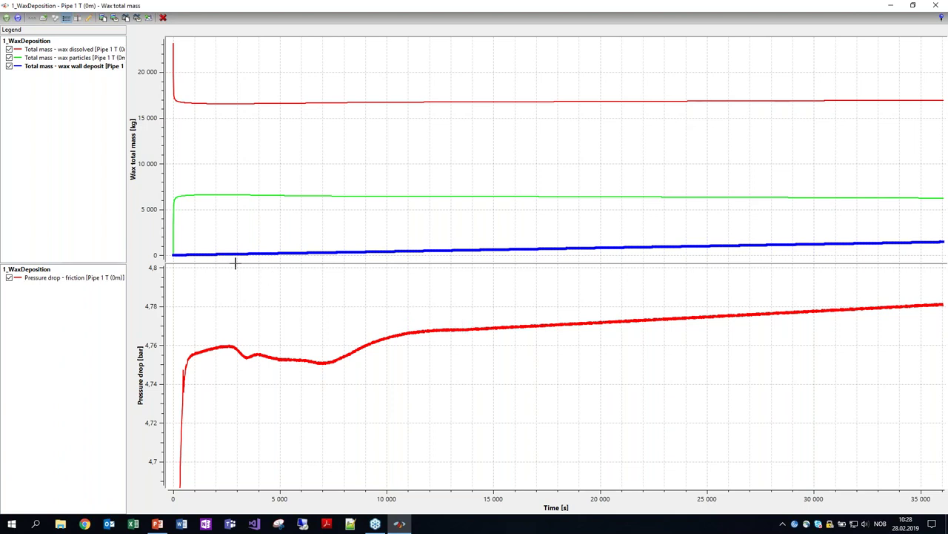
left_click_drag(167, 228, 945, 259)
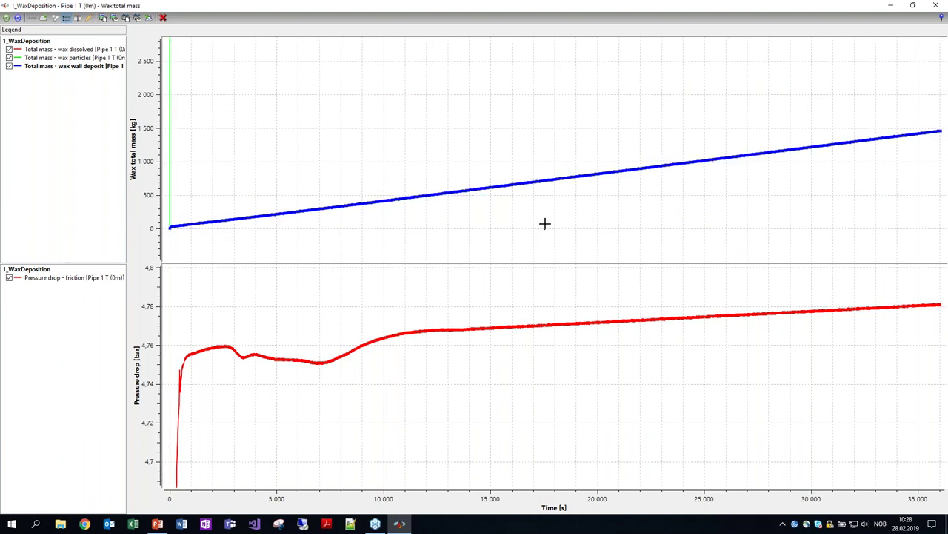
scroll(480, 228, "down", 1)
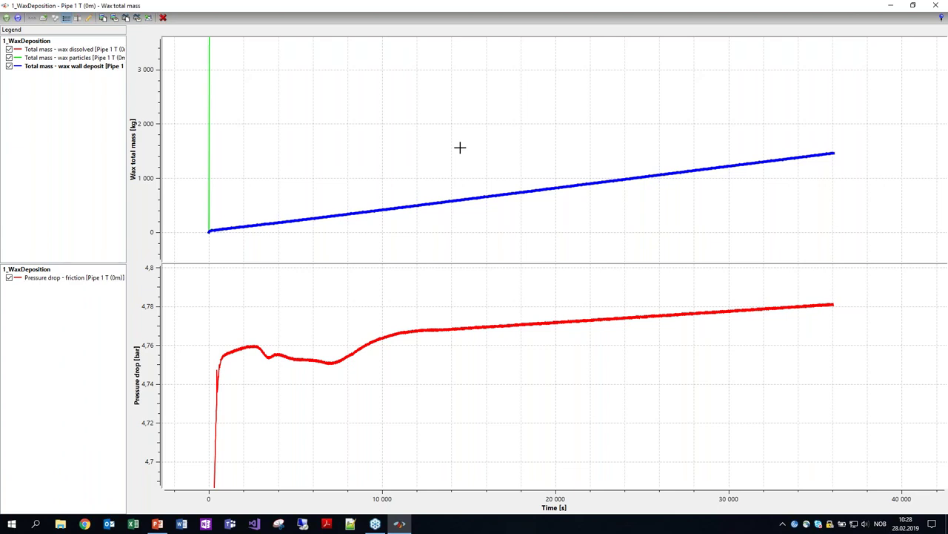
left_click(947, 4)
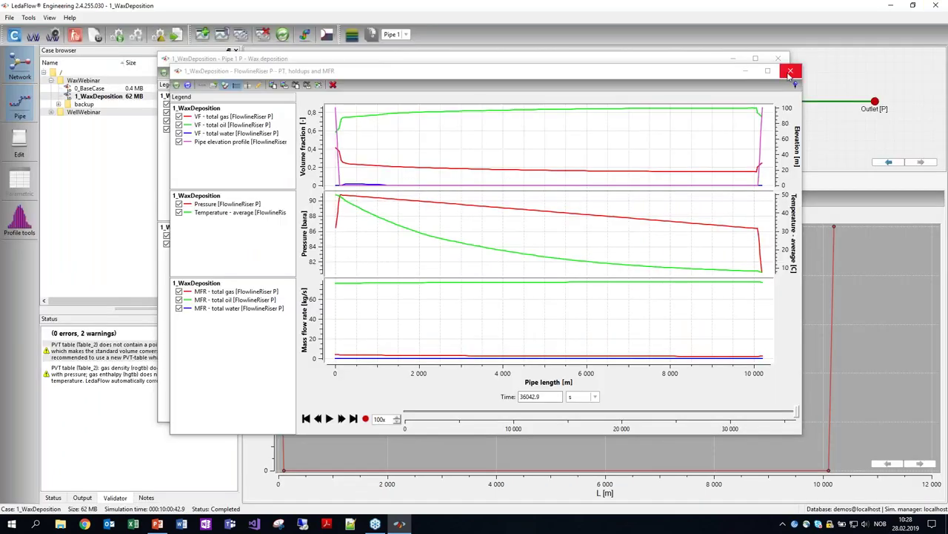
left_click(789, 75)
left_click(789, 74)
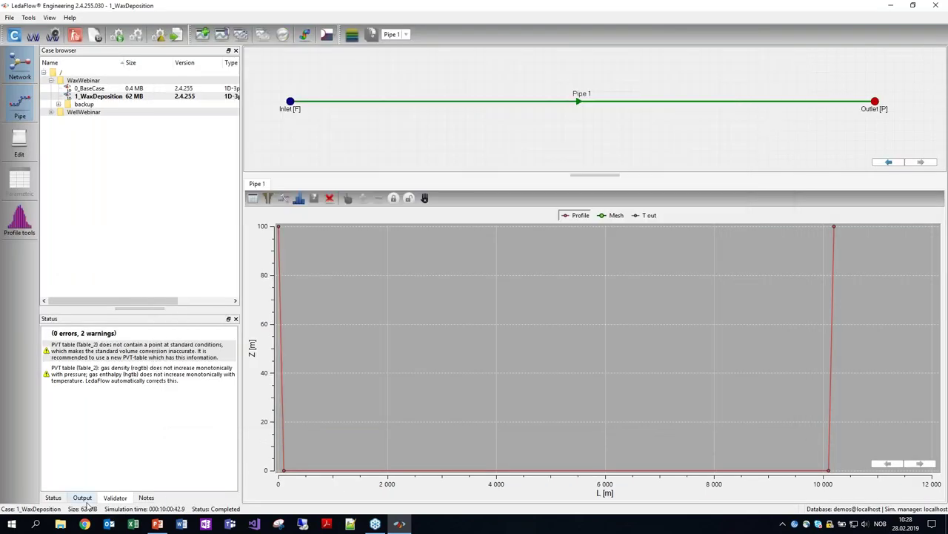
- Show the simulation output log of the case and open the wax deposition settings from the case options
left_click(84, 499)
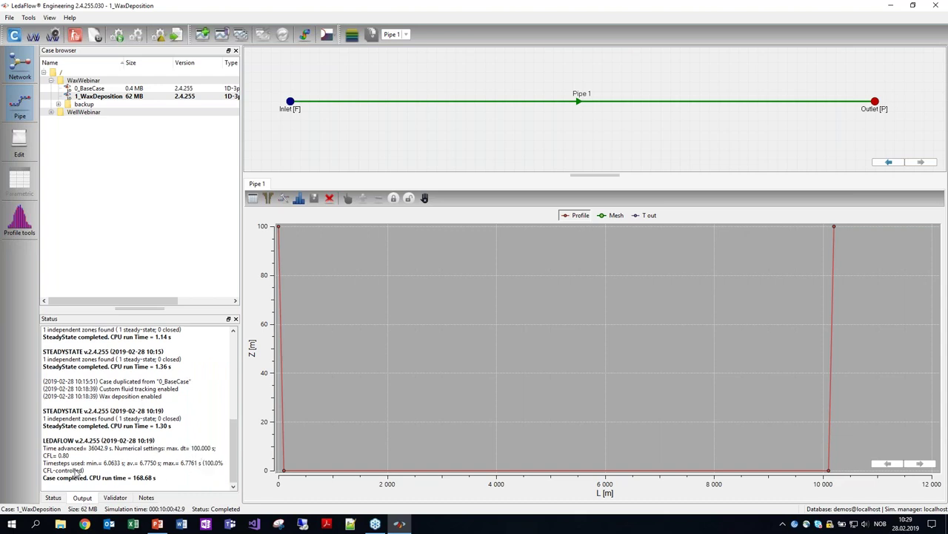
left_click(16, 39)
left_click(376, 184)
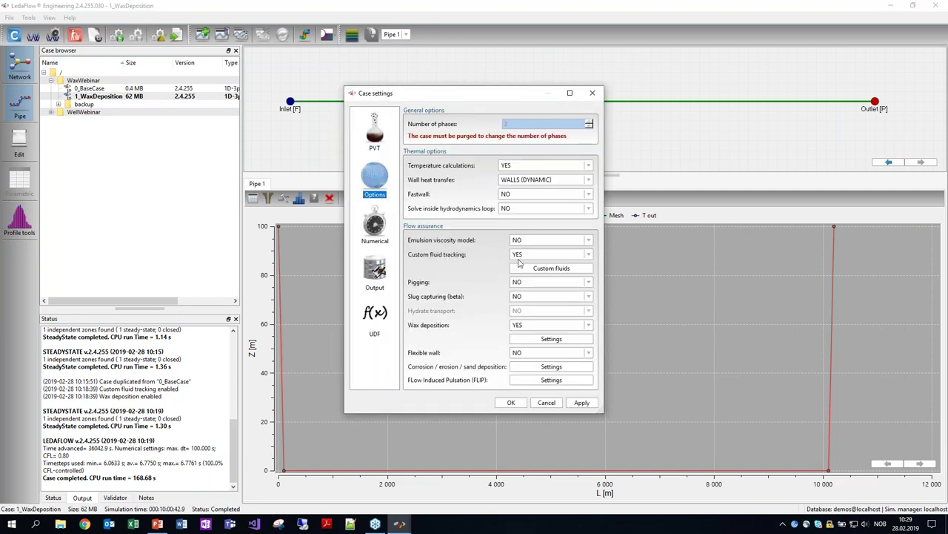
left_click(552, 339)
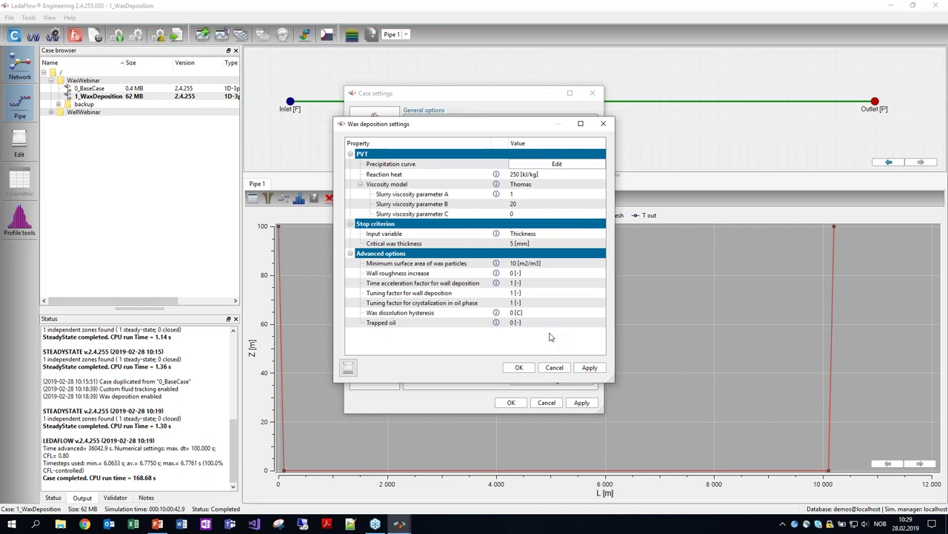
- Examine the time acceleration factor and the tuning factors for wall deposition and for crystallization in the oil phase
left_click(421, 286)
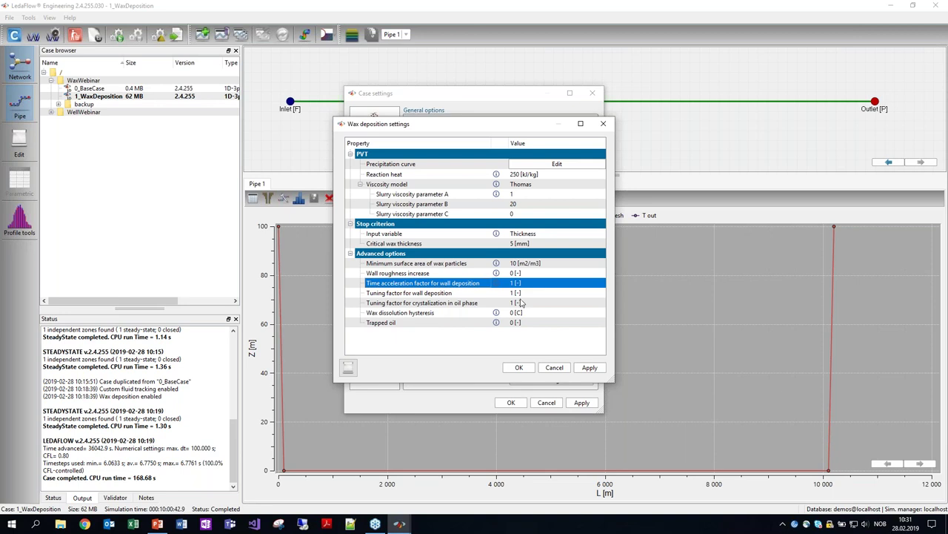
left_click(432, 293)
left_click(437, 303)
left_click(440, 294)
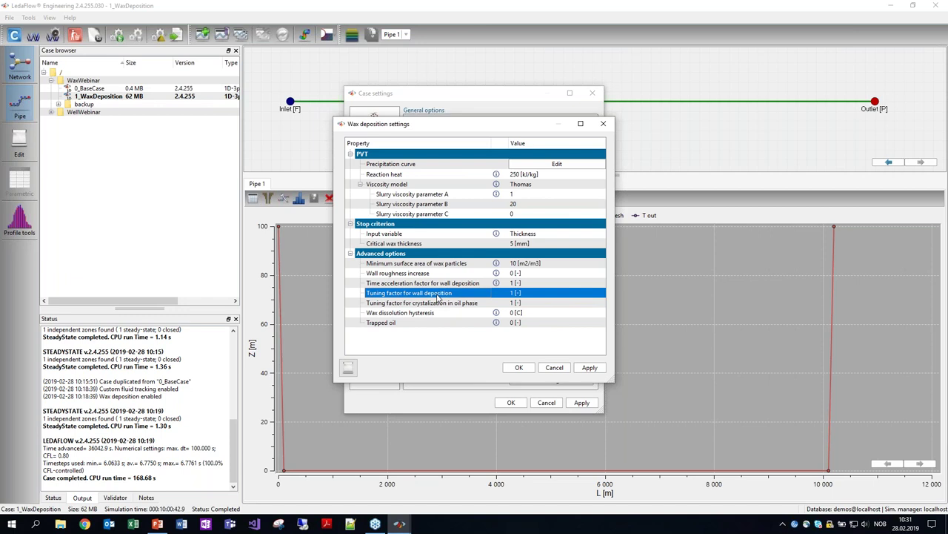
left_click(442, 304)
left_click(441, 294)
left_click(445, 304)
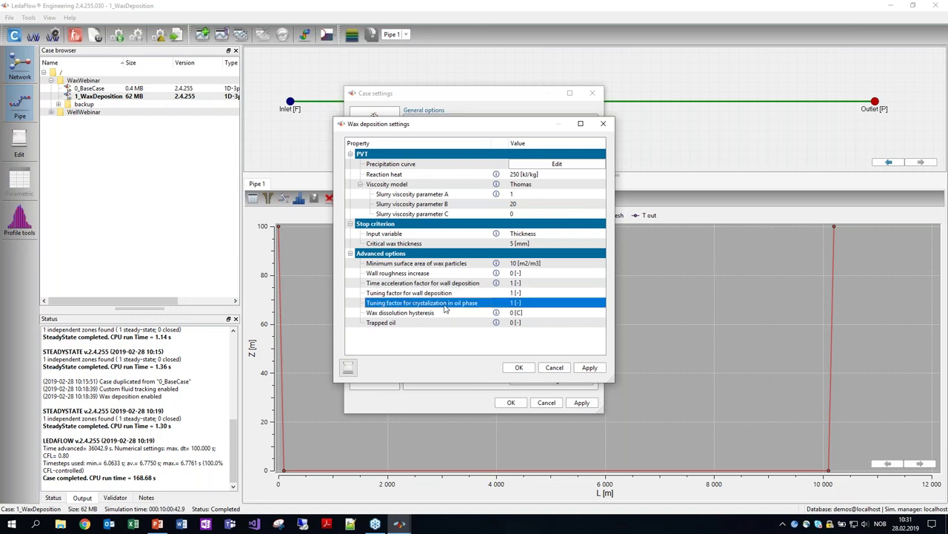
left_click(447, 285)
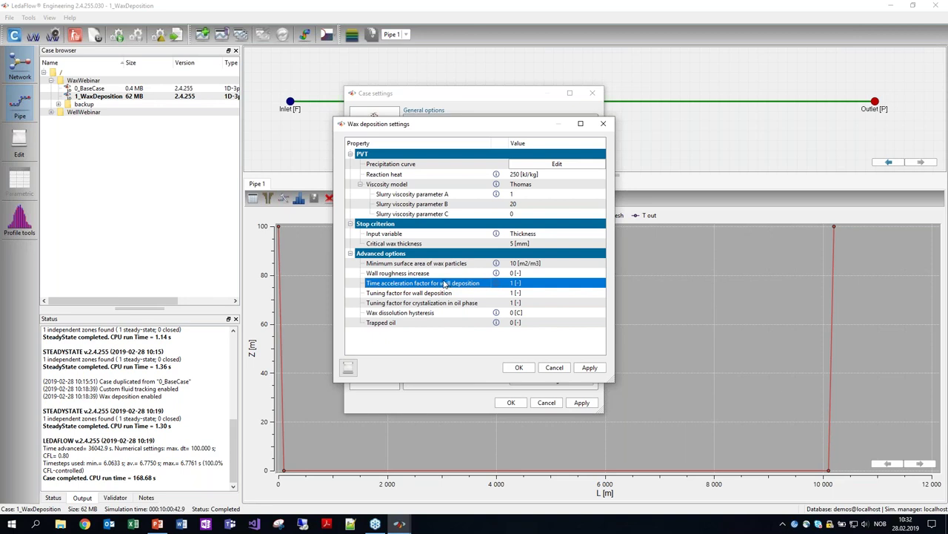
- Examine the wall roughness increase, minimum wax particle surface area, wax dissolution hysteresis and trapped oil options, and close the case settings
left_click(449, 273)
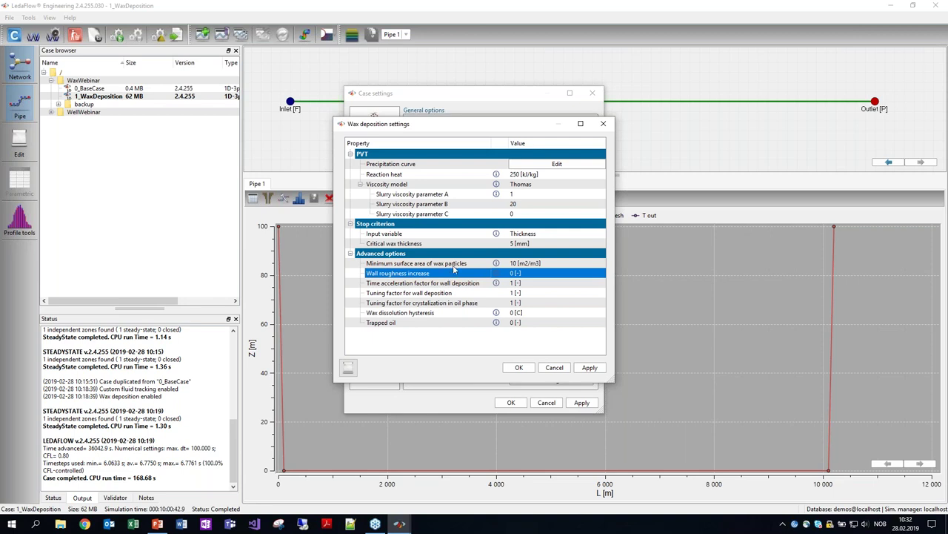
left_click(452, 265)
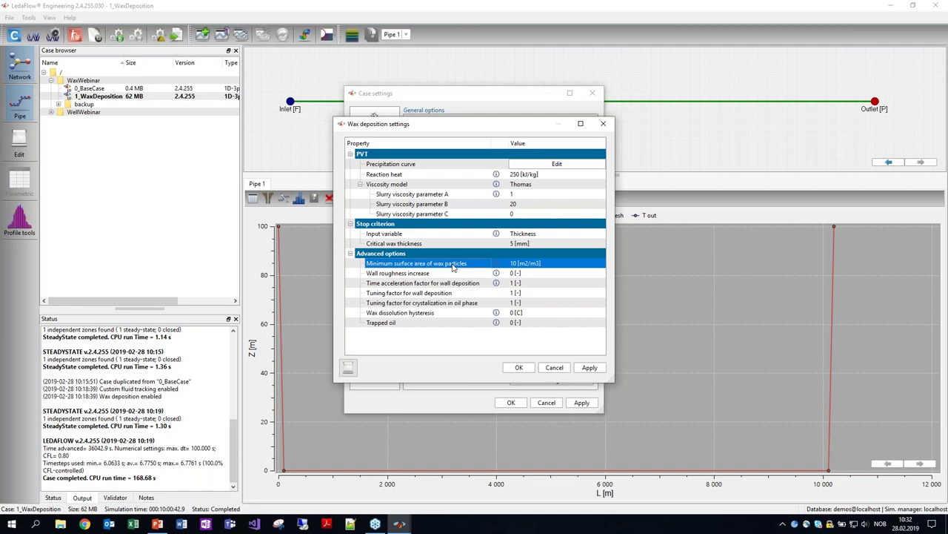
left_click(466, 314)
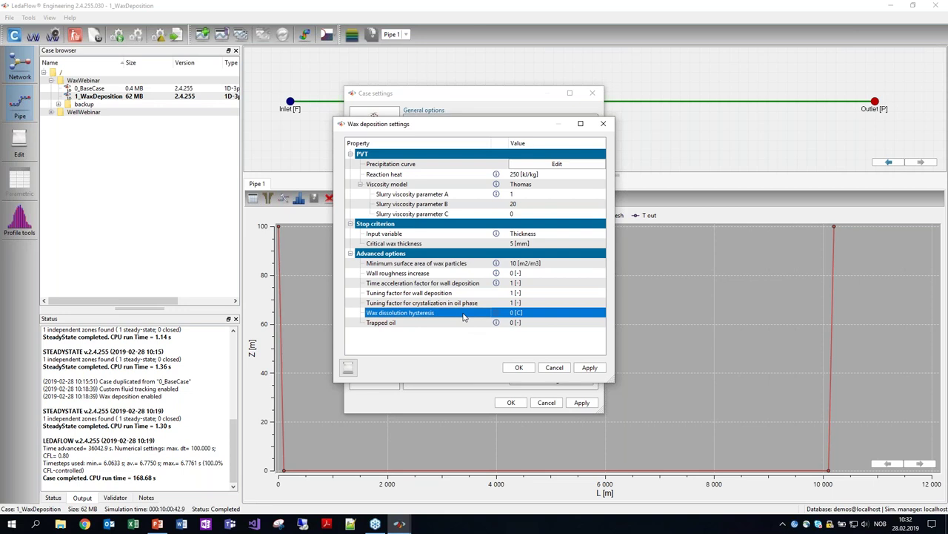
left_click(464, 325)
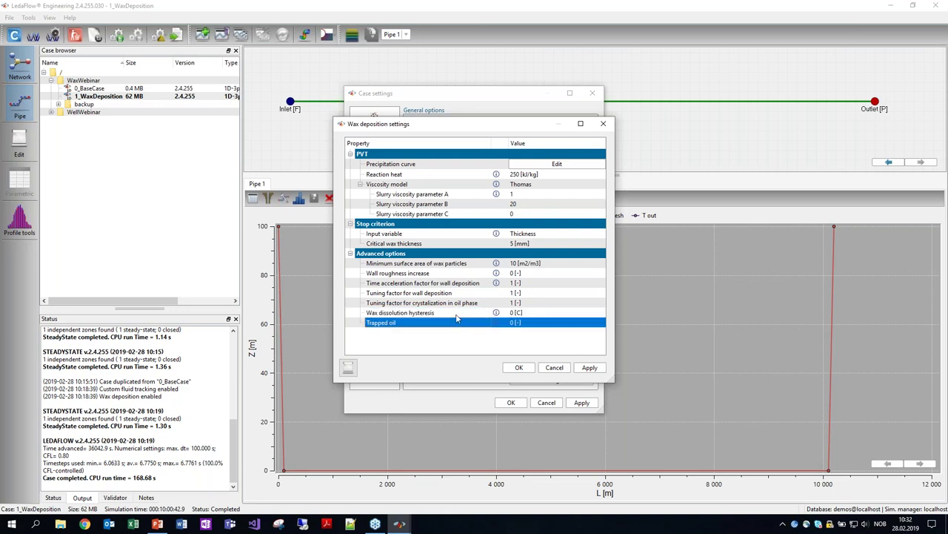
key("Up")
key("Down")
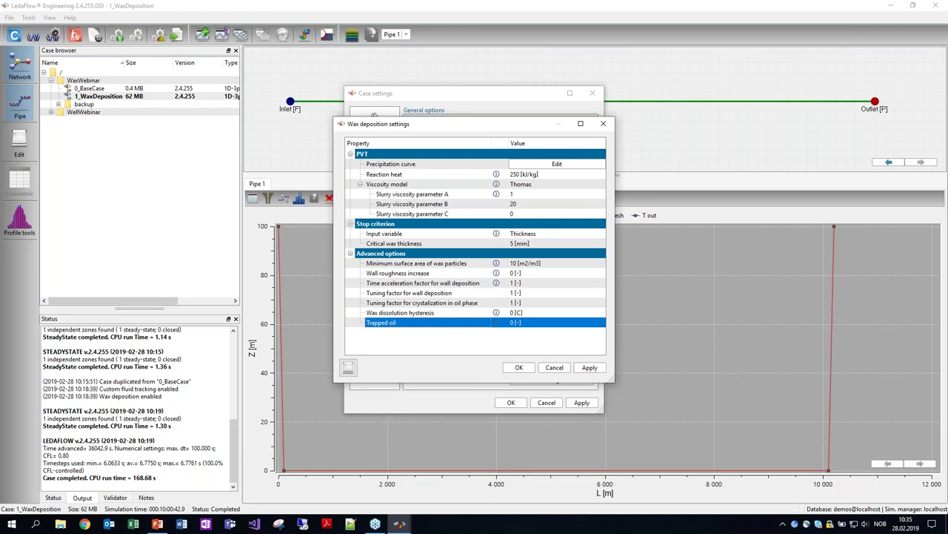
left_click(605, 125)
left_click(592, 93)
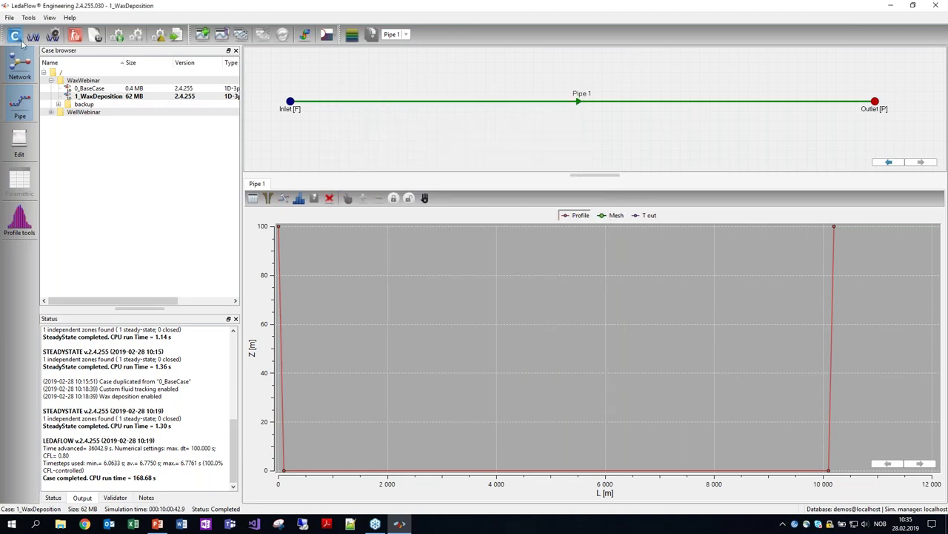
- Inspect the tracked Wax fluid's density, thermal conductivity and liquid heat capacity, and close the custom fluid windows without changes
left_click(14, 35)
left_click(378, 185)
left_click(550, 270)
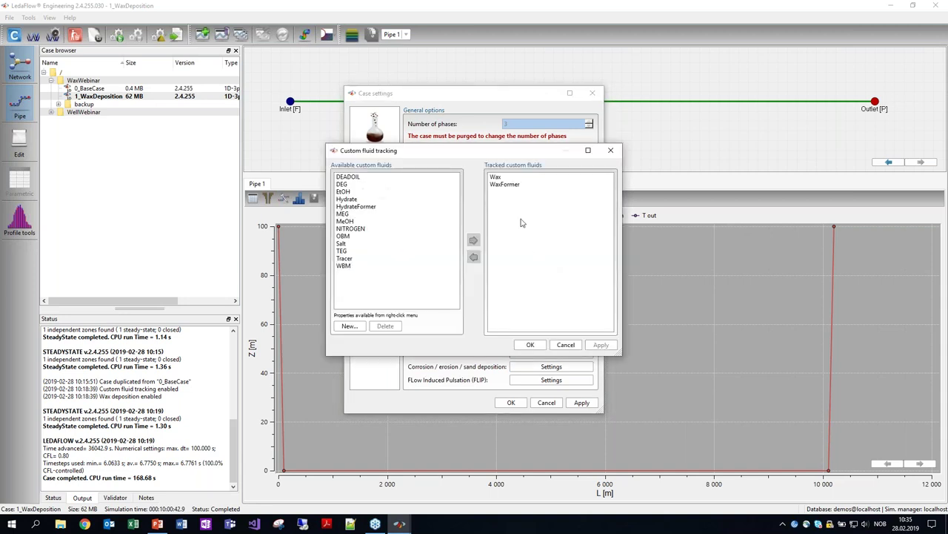
double_click(495, 178)
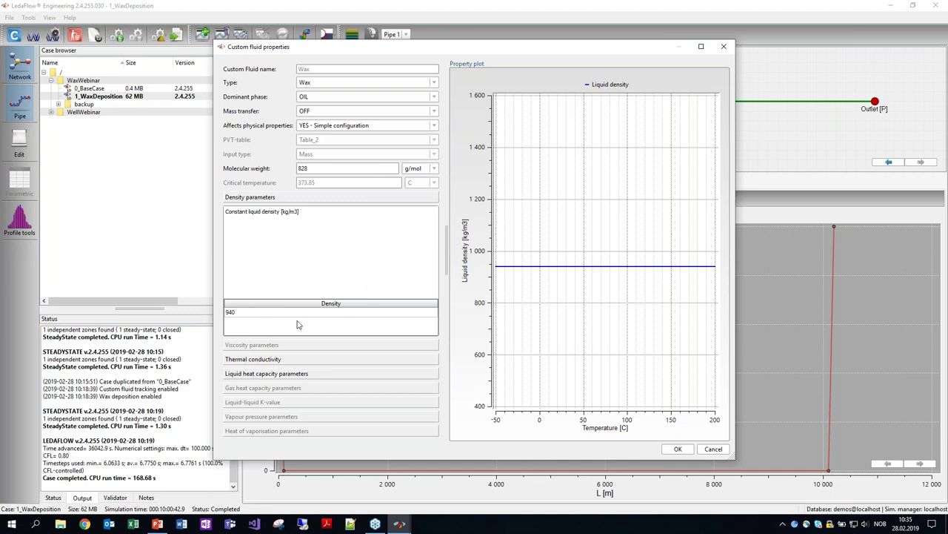
left_click(275, 358)
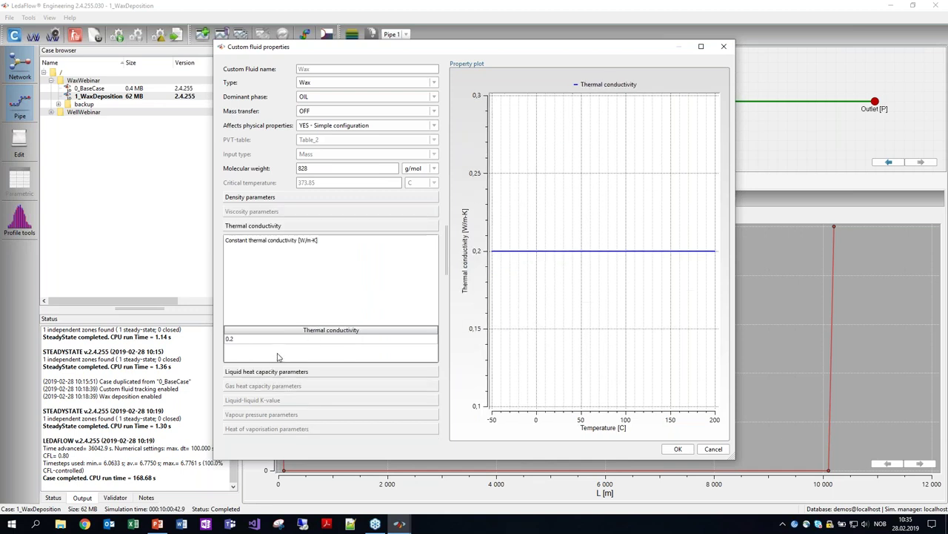
left_click(274, 341)
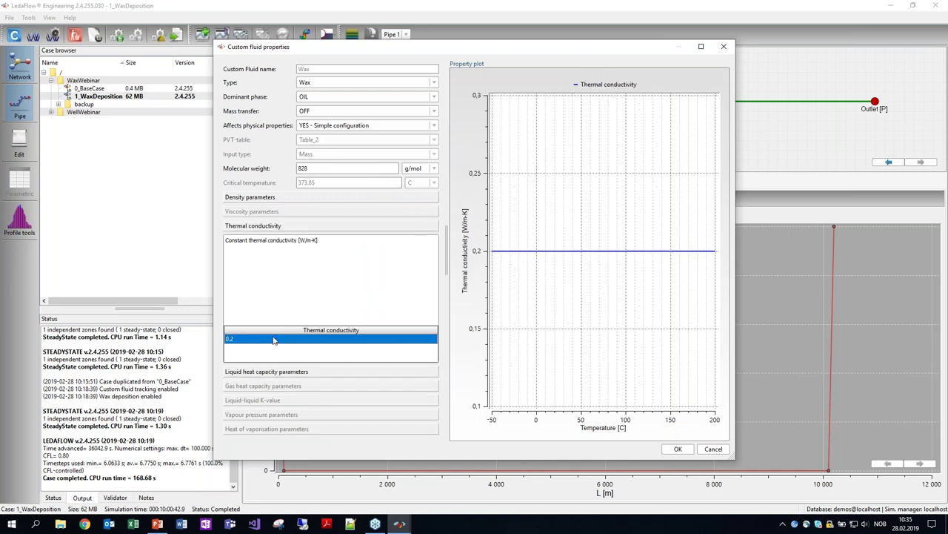
left_click(283, 372)
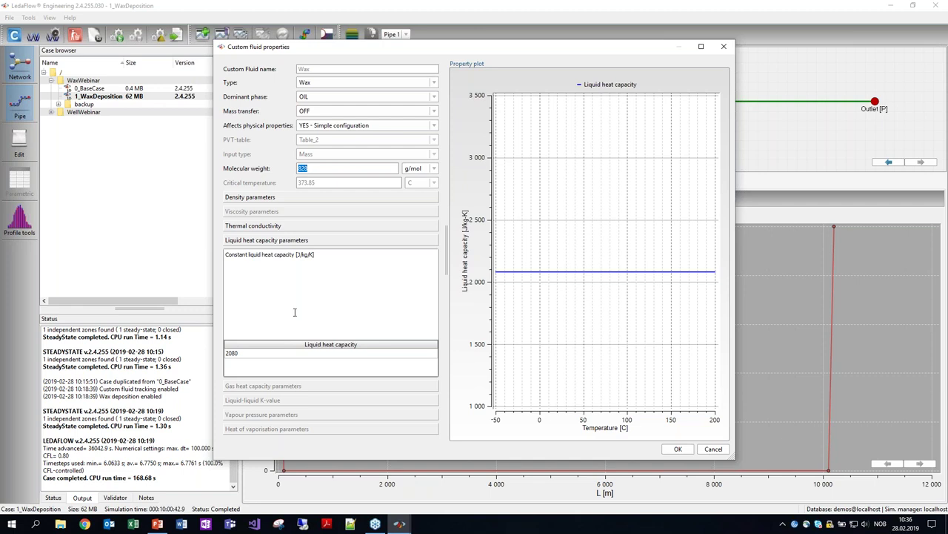
left_click(724, 47)
left_click(611, 151)
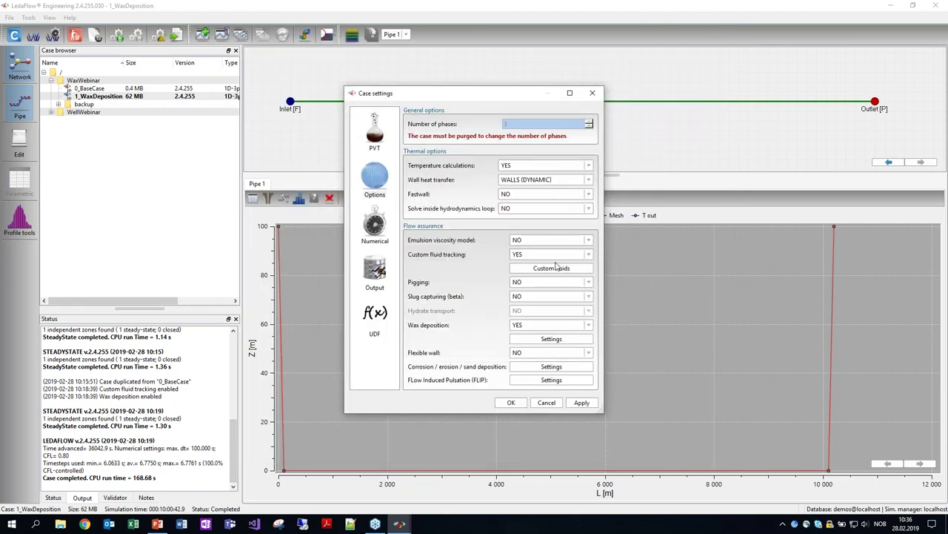
- Switch the slurry viscosity model to Pedersen in the case's wax deposition settings
left_click(552, 339)
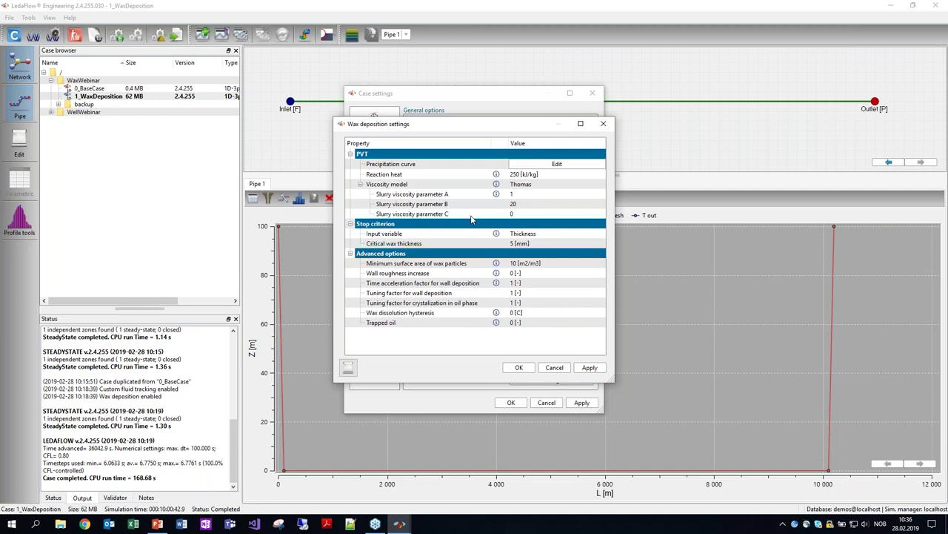
left_click(531, 186)
left_click(531, 186)
left_click(531, 200)
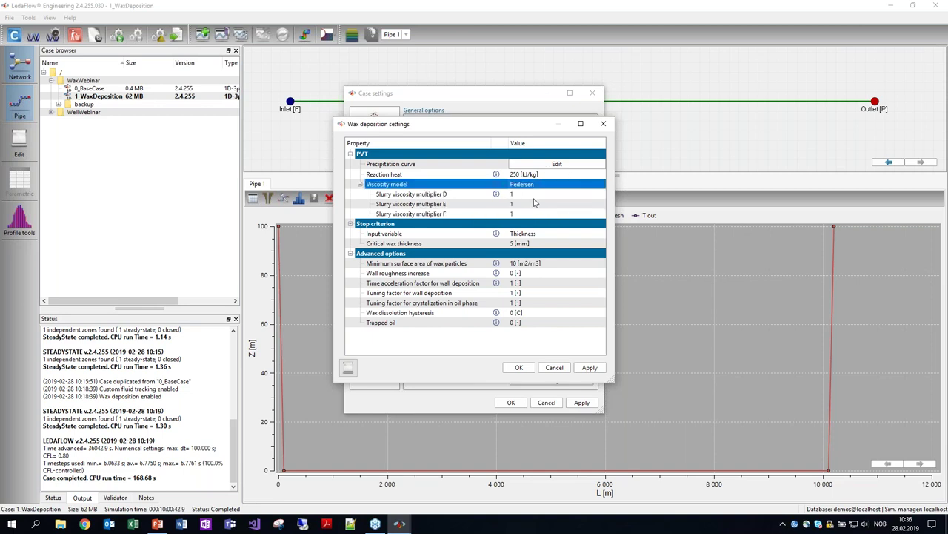
- Examine the Pedersen slurry viscosity multipliers D and E, the wall roughness increase and the wax dissolution hysteresis without changing them
left_click(528, 194)
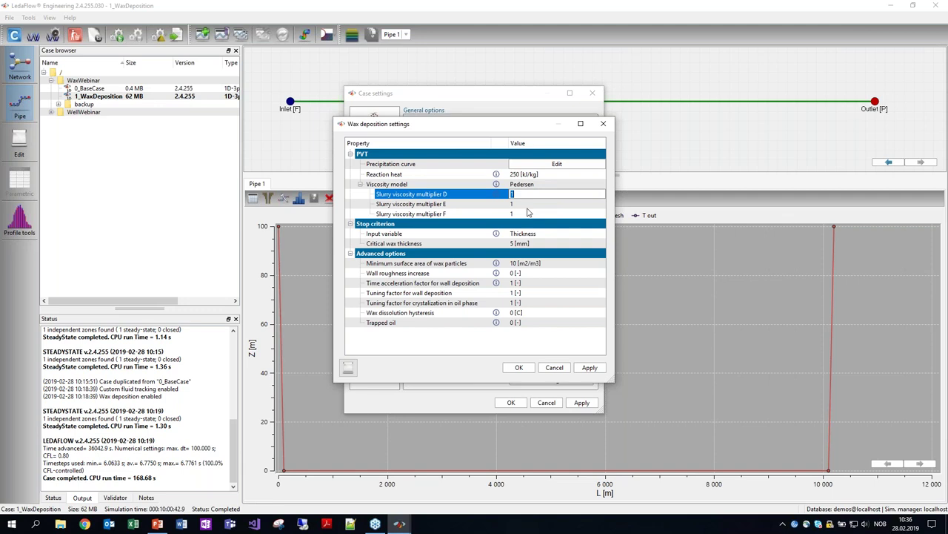
left_click(531, 203)
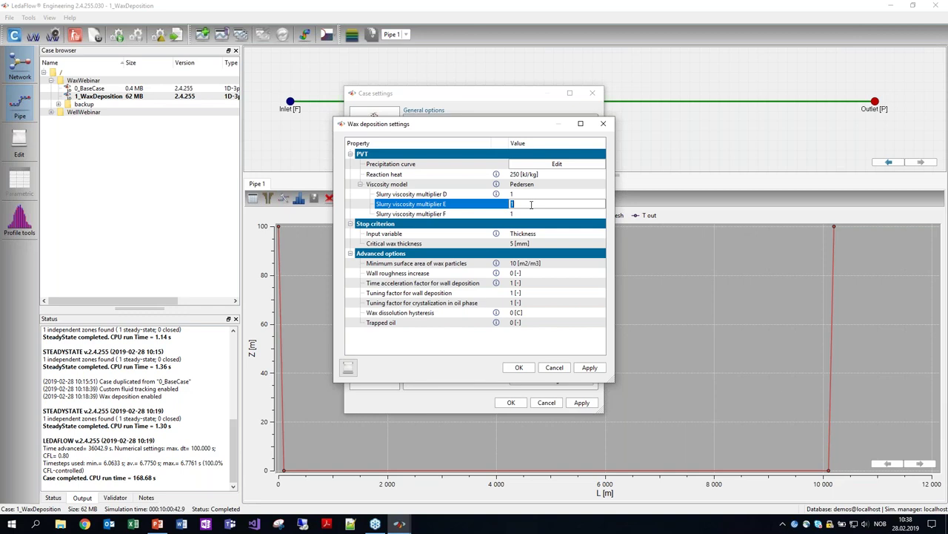
left_click(479, 275)
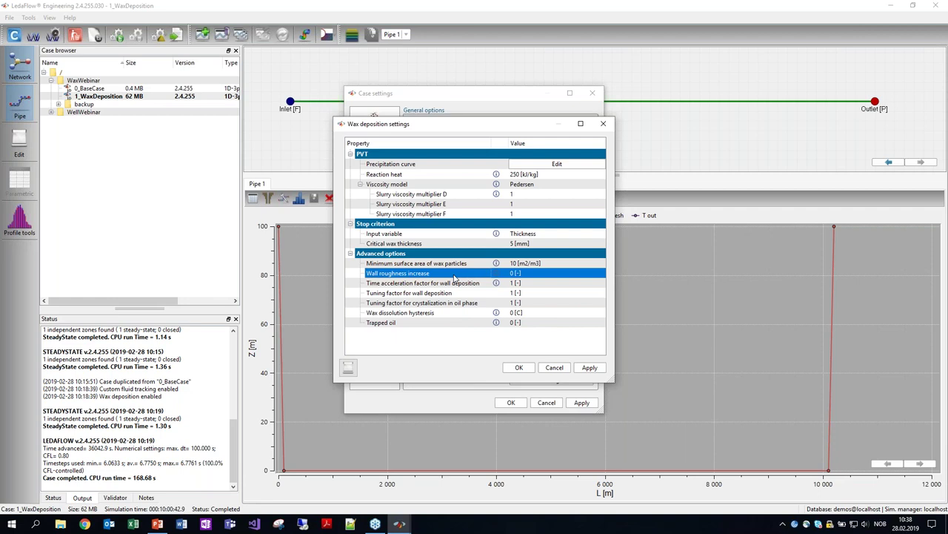
left_click(453, 316)
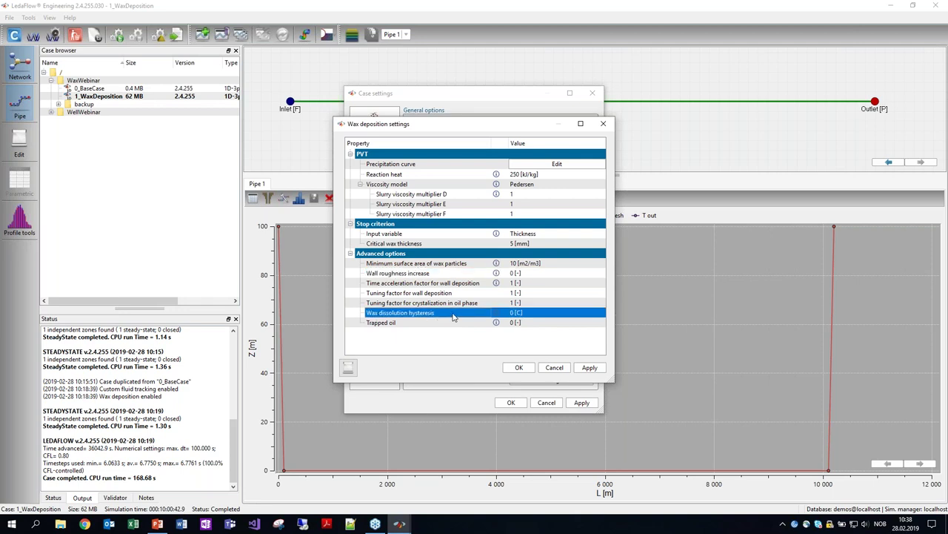